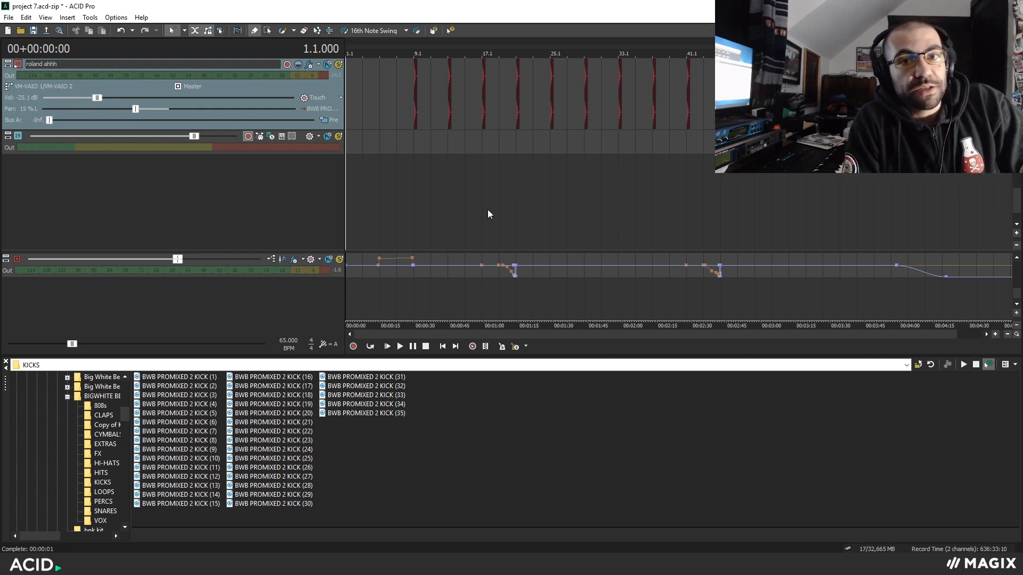
# Play back the omnisphere spooky piano section starting from position 2.3.000.
pyautogui.scroll(1, 466, 219)
pyautogui.moveTo(1016, 198)
pyautogui.mouseDown()
pyautogui.moveTo(1017, 115)
pyautogui.moveTo(1016, 188)
pyautogui.moveTo(1015, 179)
pyautogui.mouseUp()
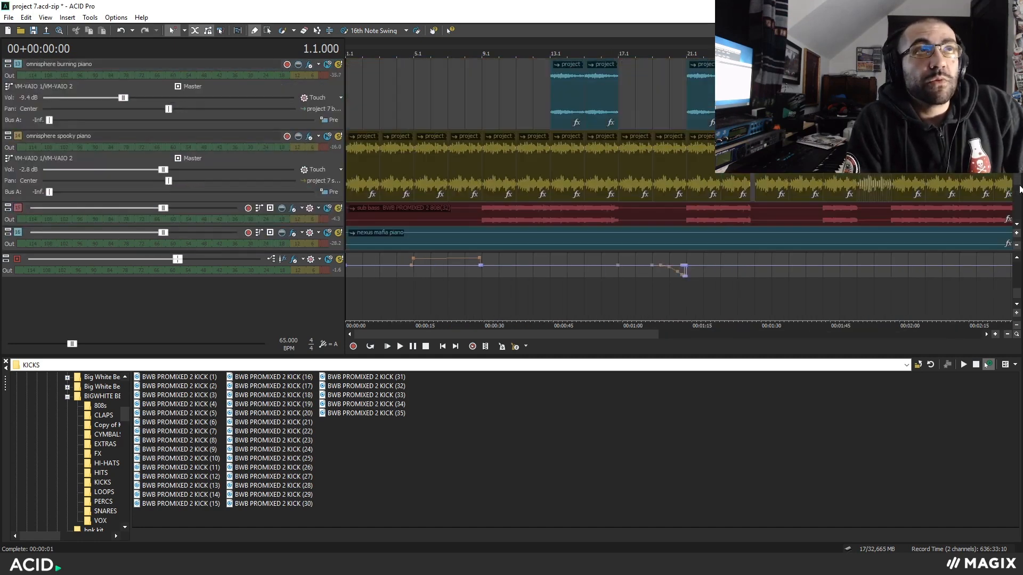
pyautogui.scroll(1, 538, 196)
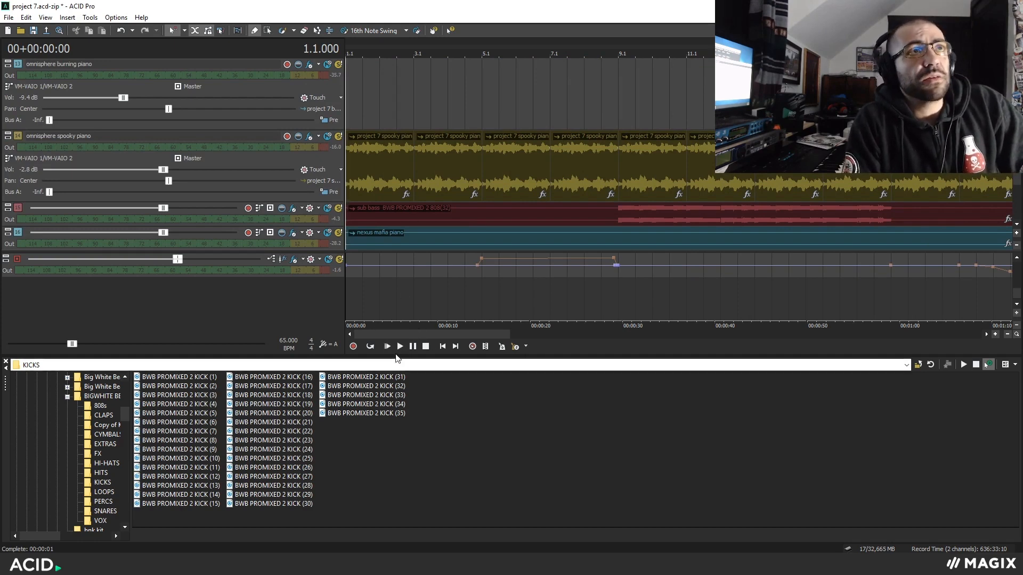
pyautogui.click(397, 170)
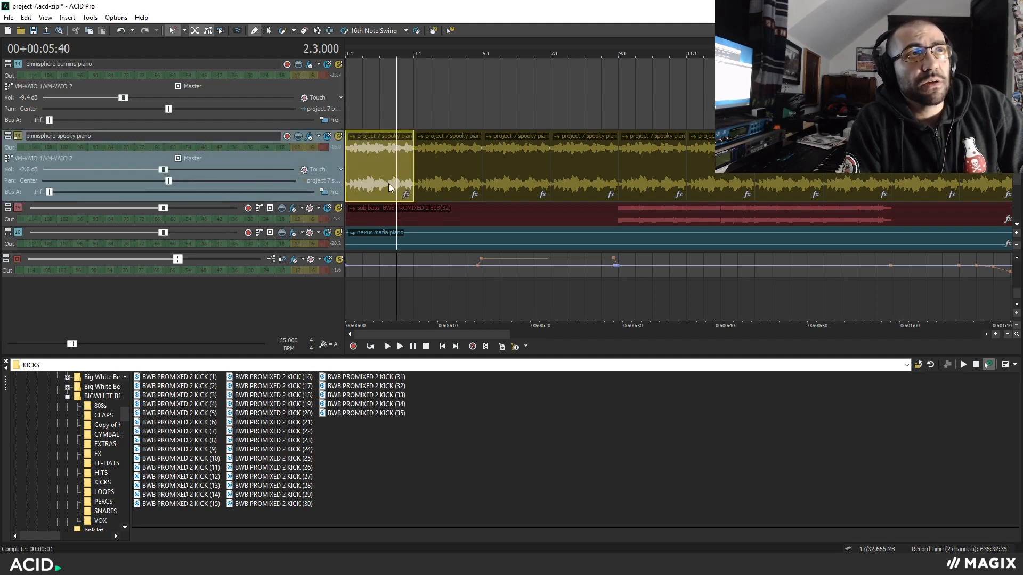
pyautogui.click(388, 347)
pyautogui.scroll(1, 471, 205)
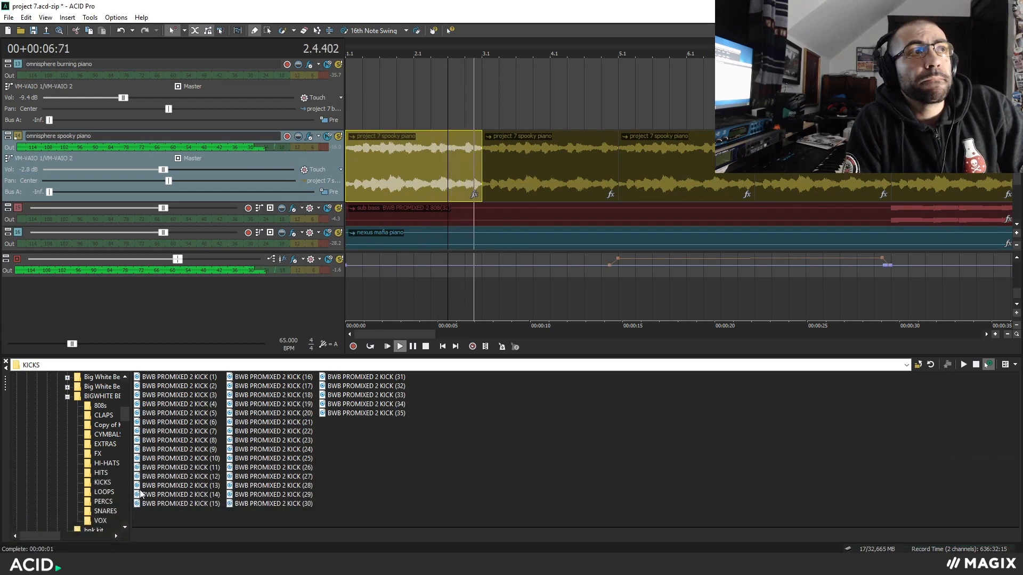
pyautogui.press('space')
# Solo the omnisphere spooky piano track, audition it from bar 13, and remove the solo.
pyautogui.click(483, 170)
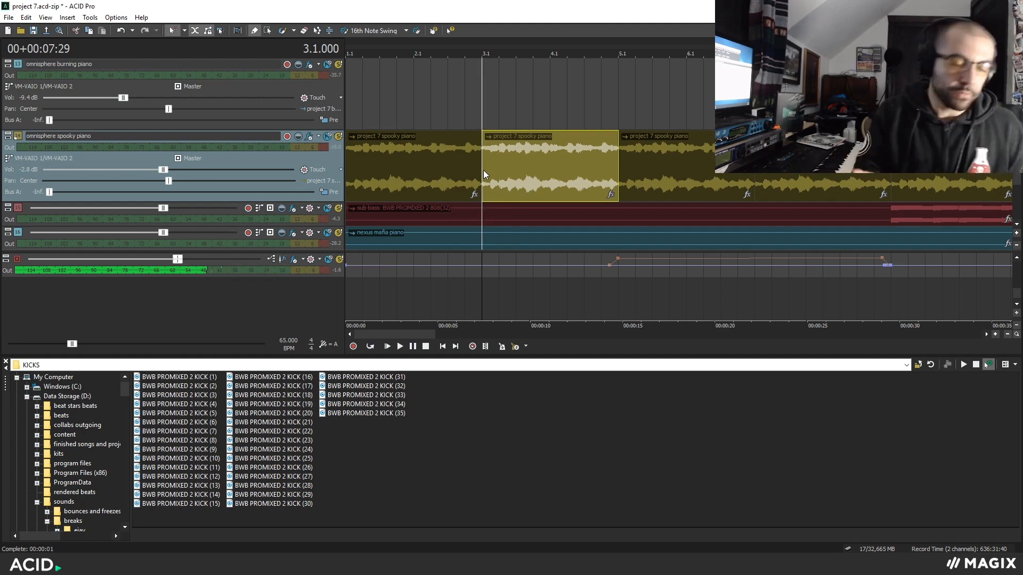
pyautogui.scroll(-3, 488, 161)
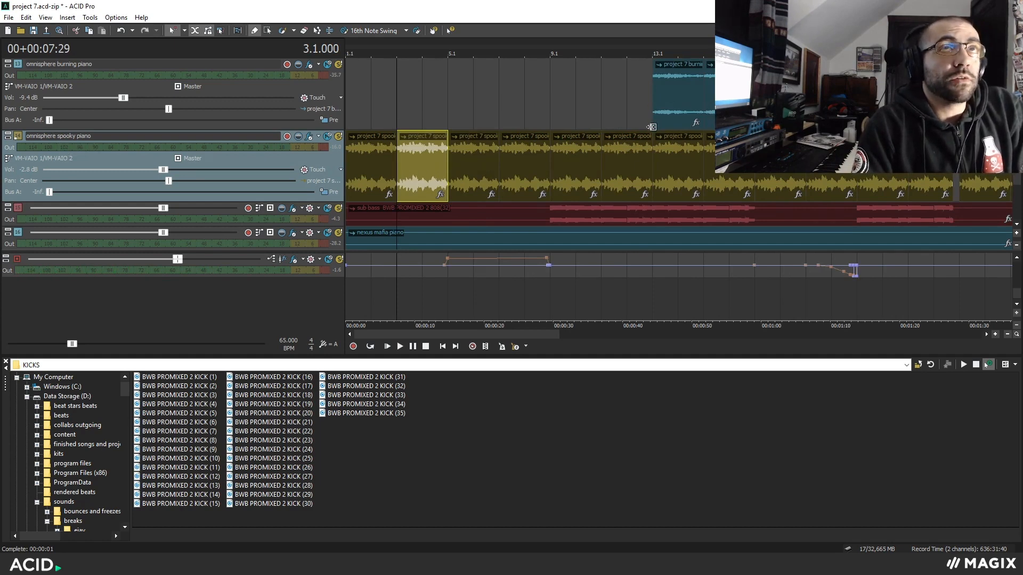
pyautogui.click(653, 103)
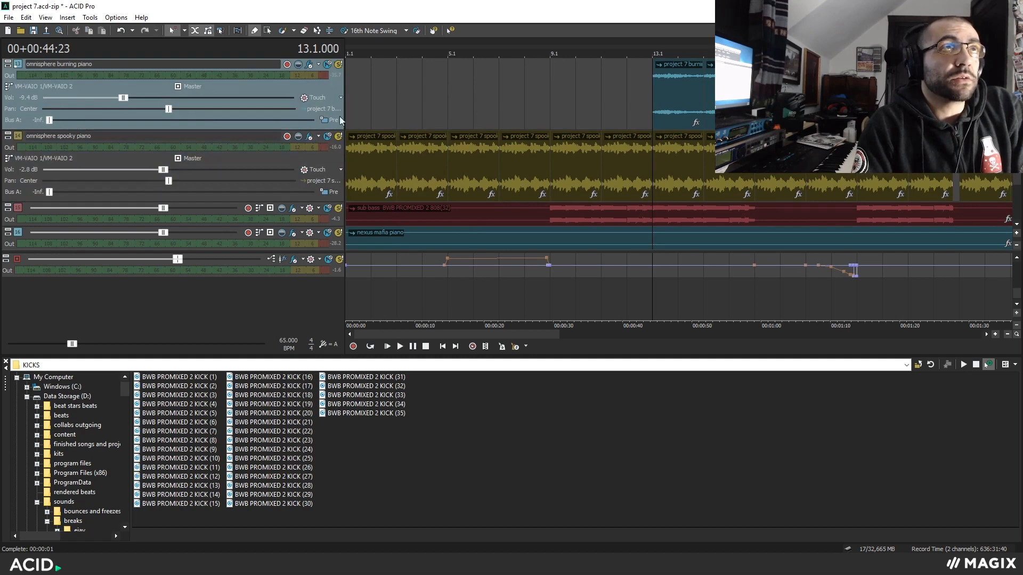
pyautogui.click(339, 137)
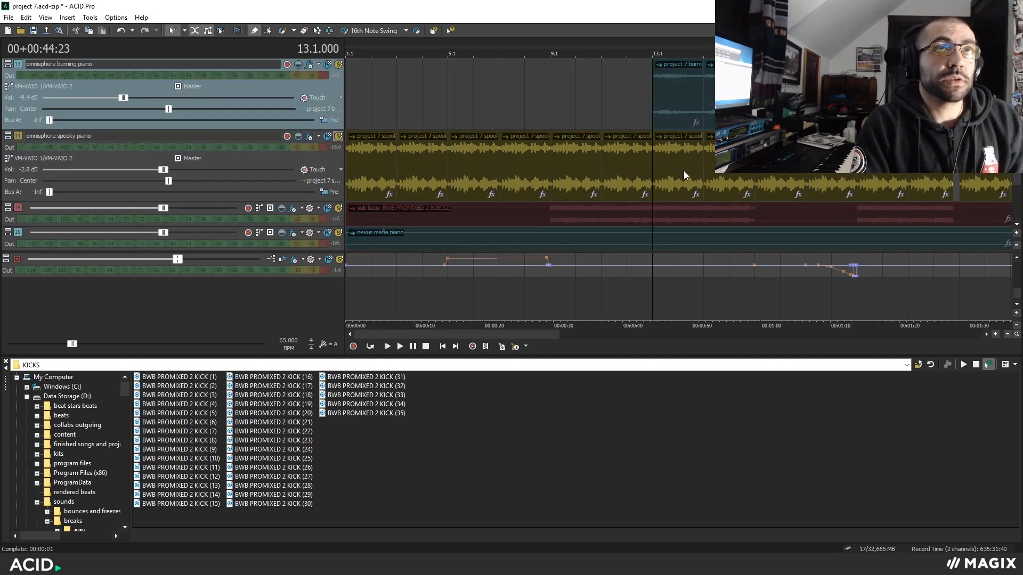
pyautogui.press('space')
pyautogui.scroll(1, 492, 162)
pyautogui.press('space')
pyautogui.click(339, 138)
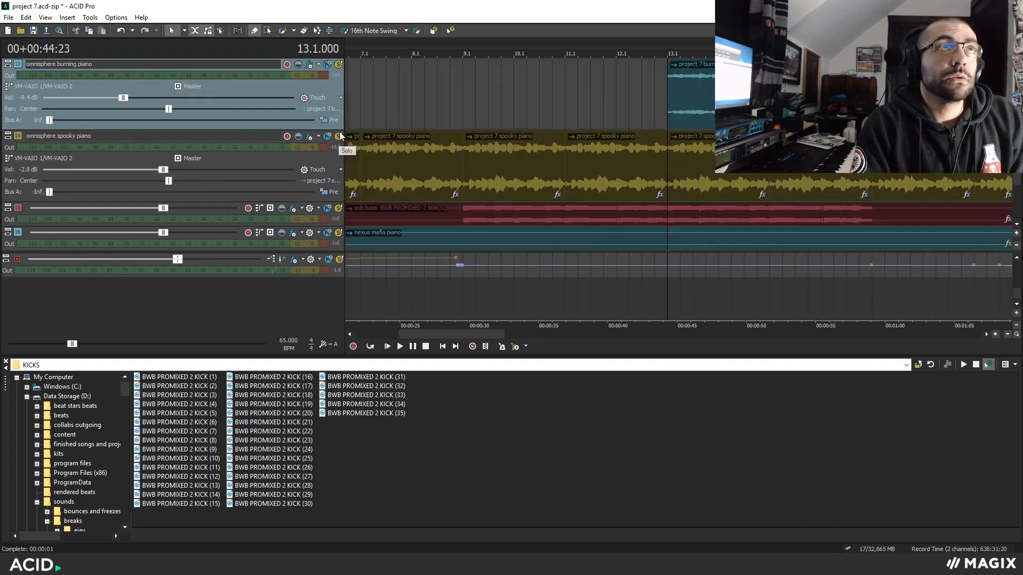
# Solo the omnisphere burning piano track and audition it from bar 13.
pyautogui.click(339, 66)
pyautogui.press('space')
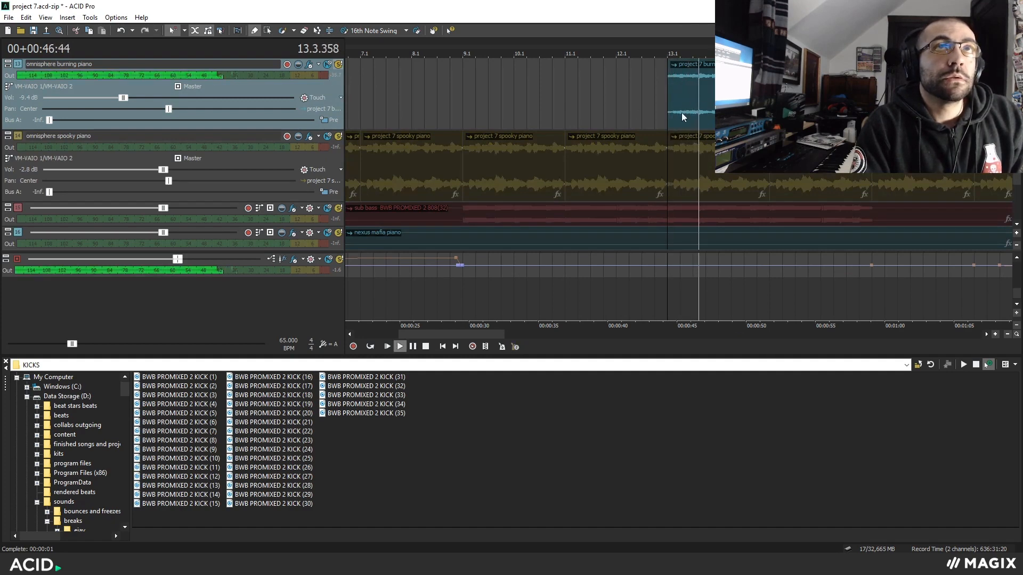
pyautogui.press('space')
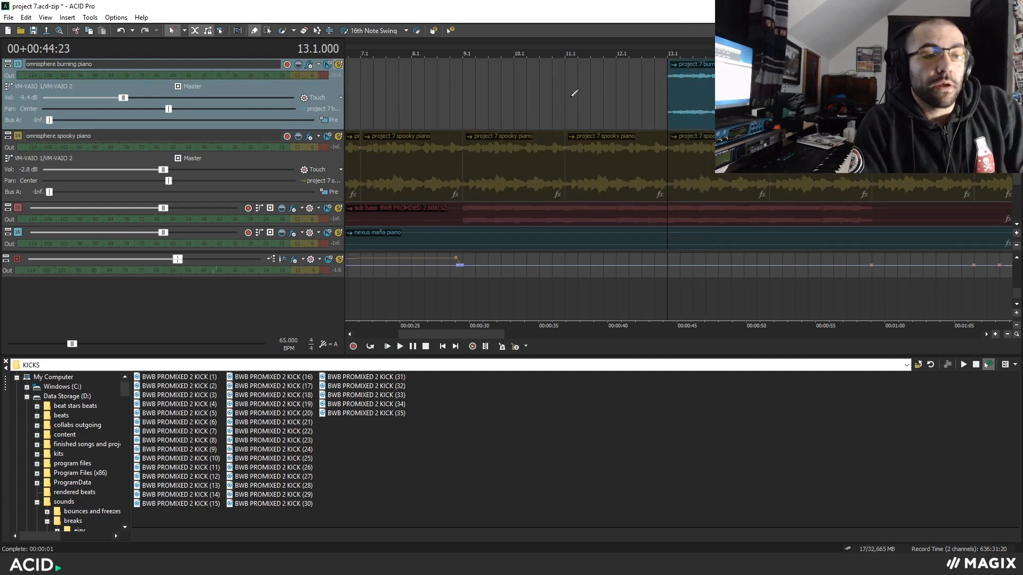
# Examine the Track EQ settings of the omnisphere burning piano and omnisphere spooky piano tracks.
pyautogui.click(310, 65)
pyautogui.click(883, 46)
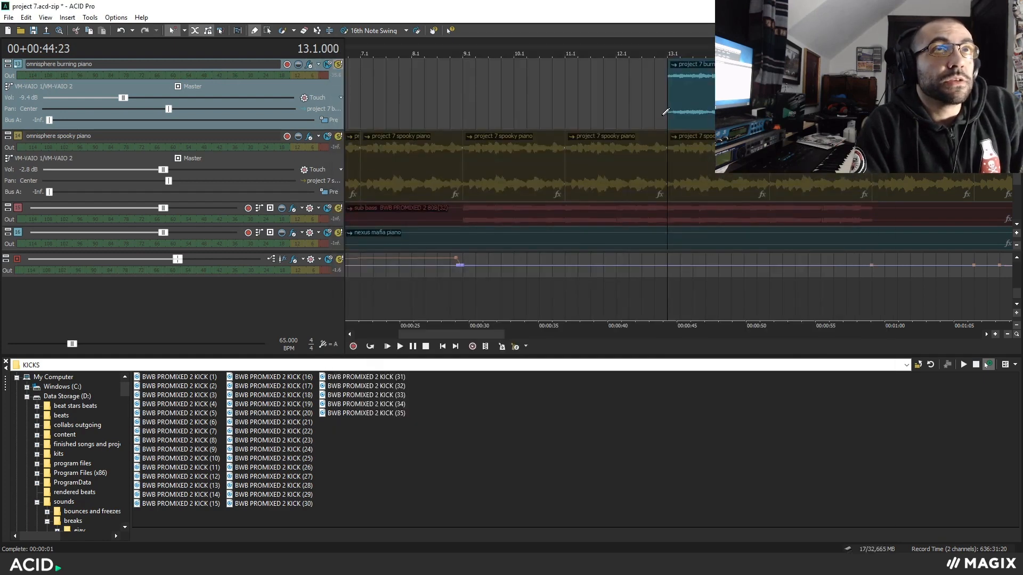
pyautogui.click(310, 65)
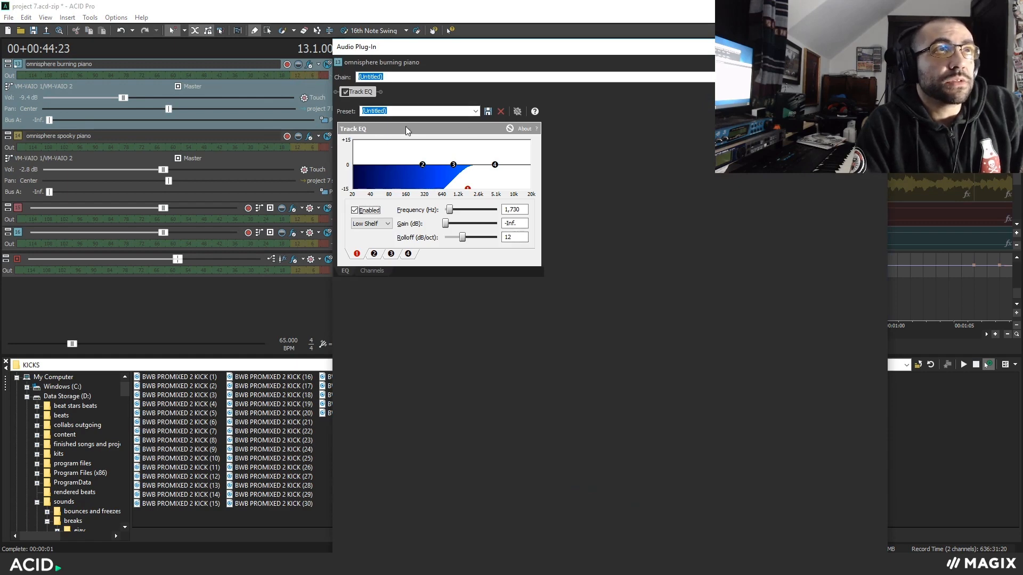
pyautogui.click(309, 137)
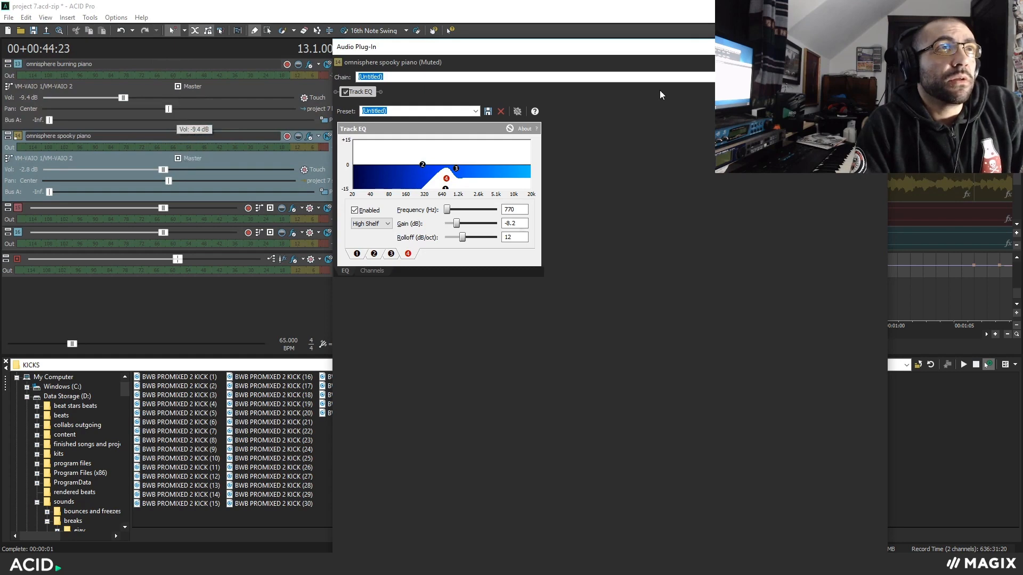
pyautogui.click(876, 47)
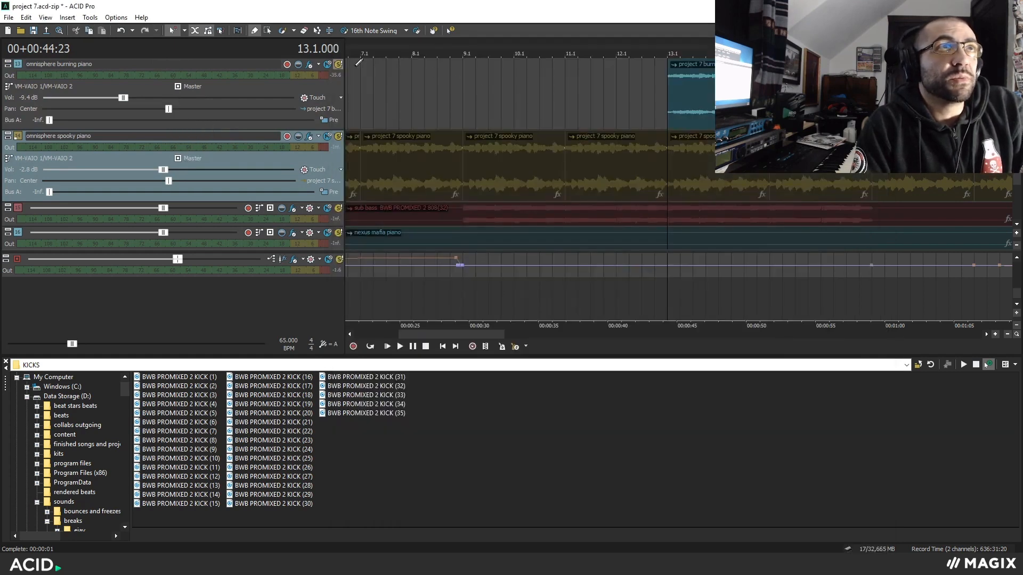
# Solo the burning piano and spooky piano tracks together with the cursor at bar 9, and take the spooky piano off solo.
pyautogui.scroll(-2, 689, 172)
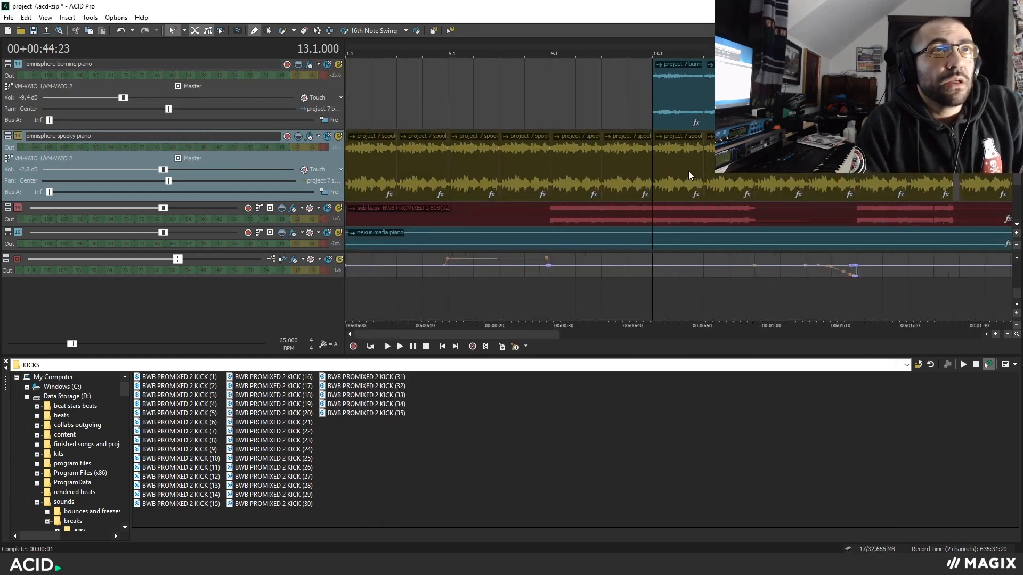
pyautogui.click(547, 174)
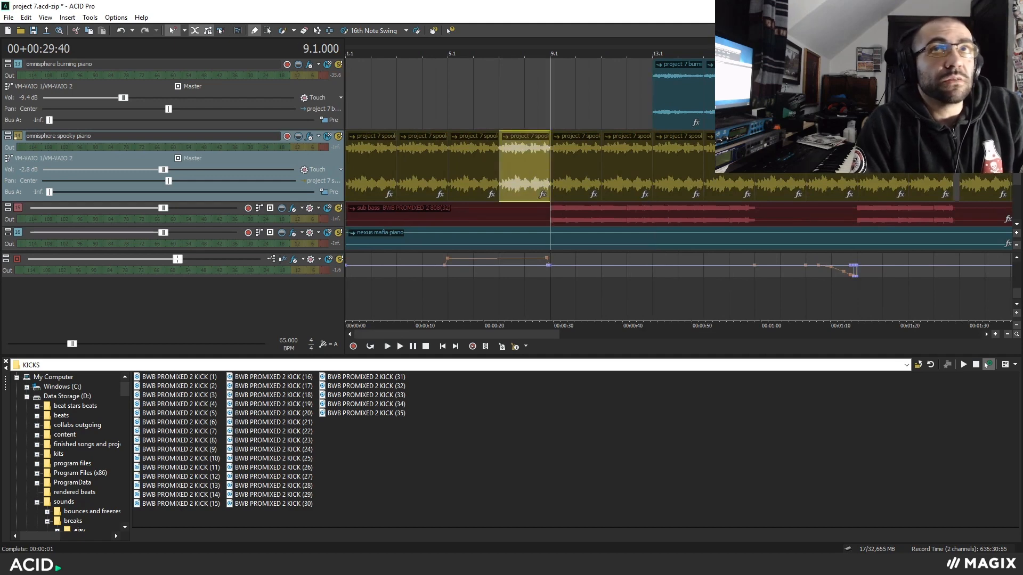
pyautogui.moveTo(1019, 177)
pyautogui.mouseDown()
pyautogui.moveTo(1019, 157)
pyautogui.moveTo(1019, 176)
pyautogui.mouseUp()
pyautogui.click(339, 65)
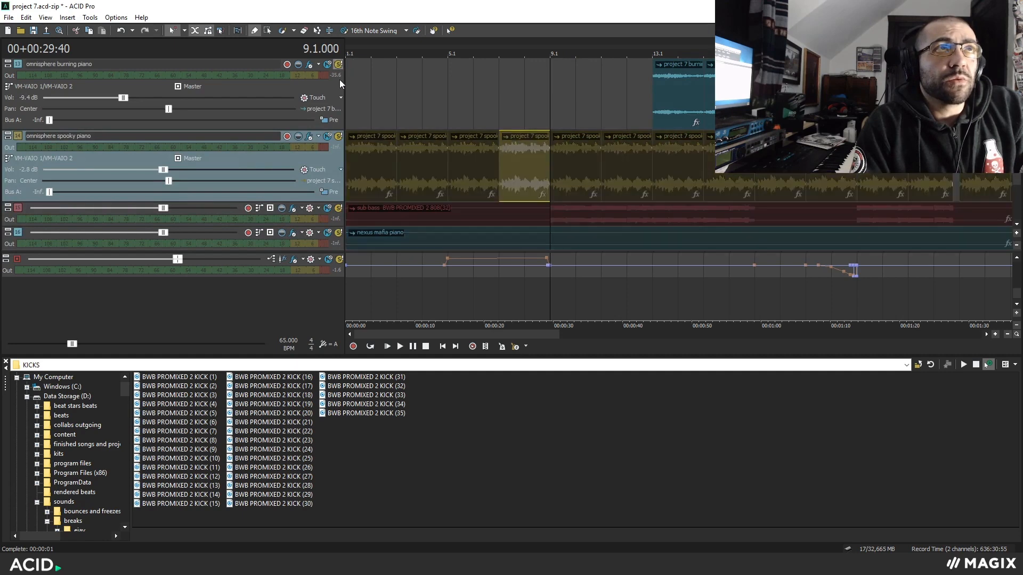
pyautogui.click(339, 137)
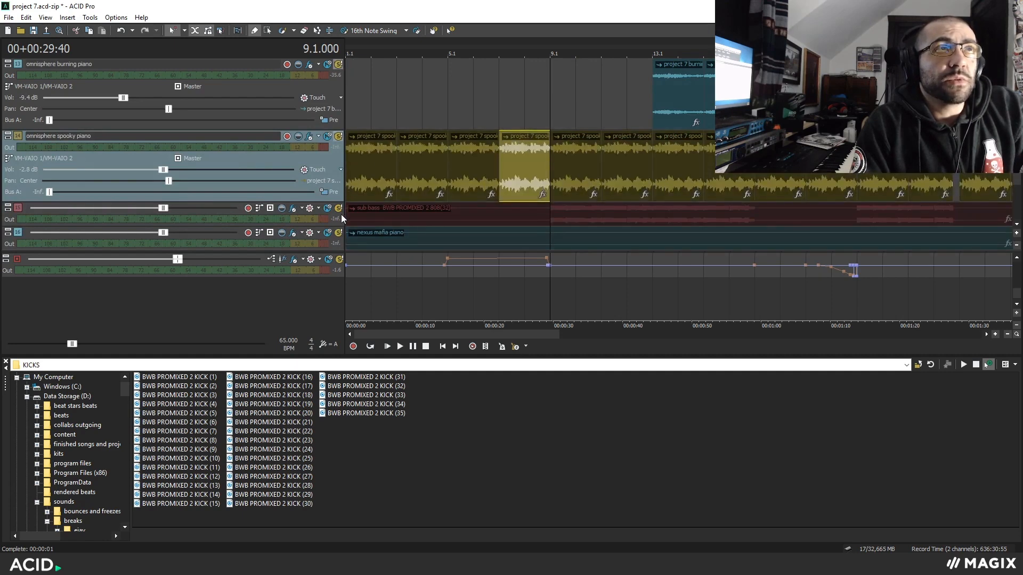
pyautogui.moveTo(1017, 178)
pyautogui.mouseDown()
pyautogui.moveTo(1017, 195)
pyautogui.moveTo(1017, 187)
pyautogui.mouseUp()
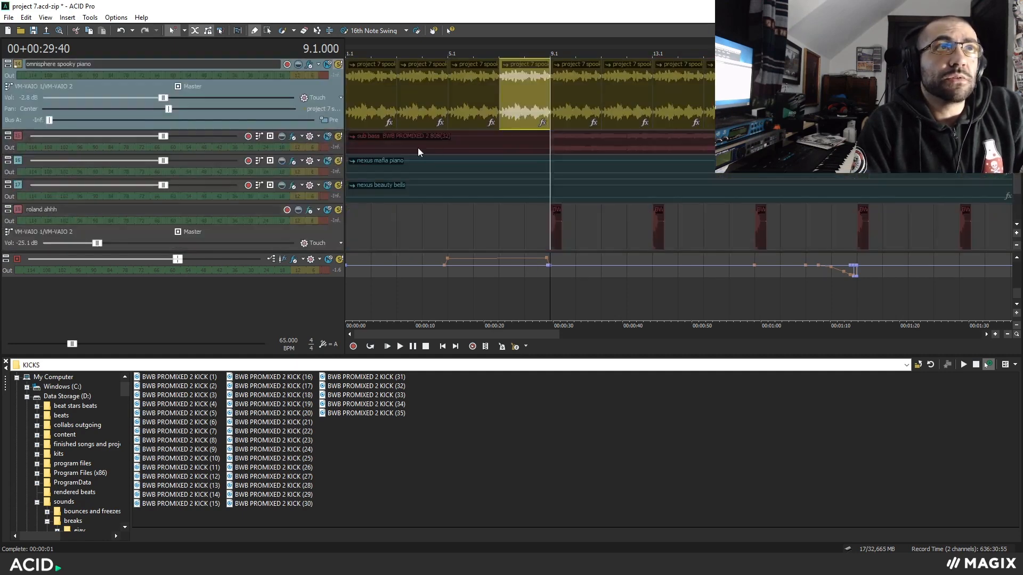
pyautogui.click(339, 65)
# Audition the nexus mafia piano track on its own from bar 13 and remove its solo.
pyautogui.click(653, 171)
pyautogui.press('space')
pyautogui.scroll(3, 681, 187)
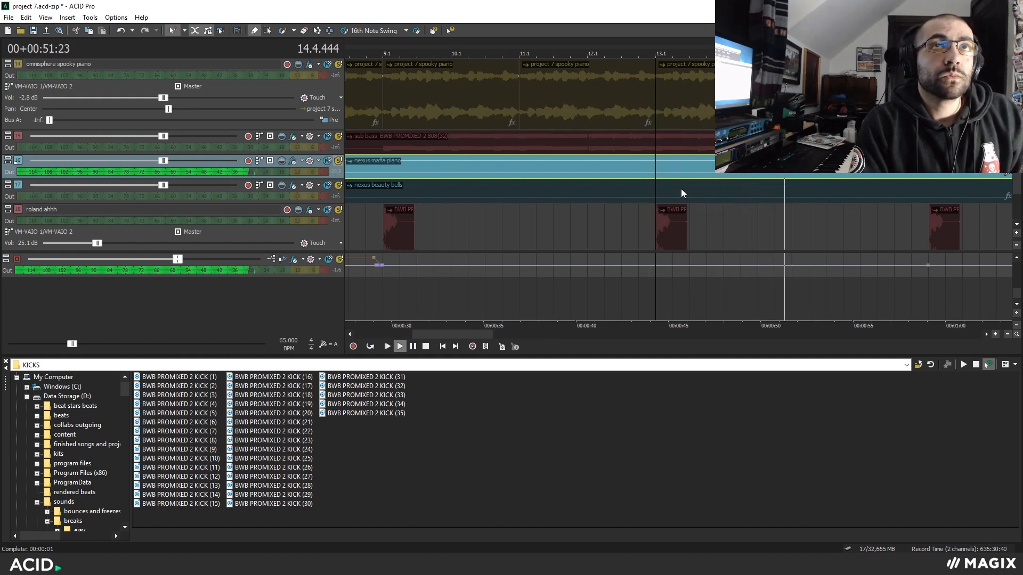
pyautogui.press('space')
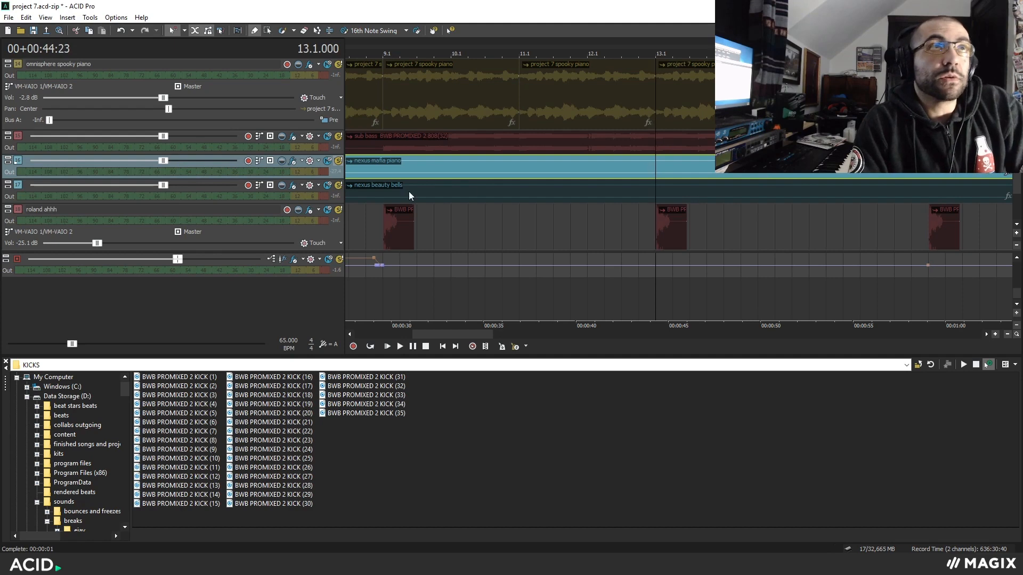
pyautogui.click(338, 161)
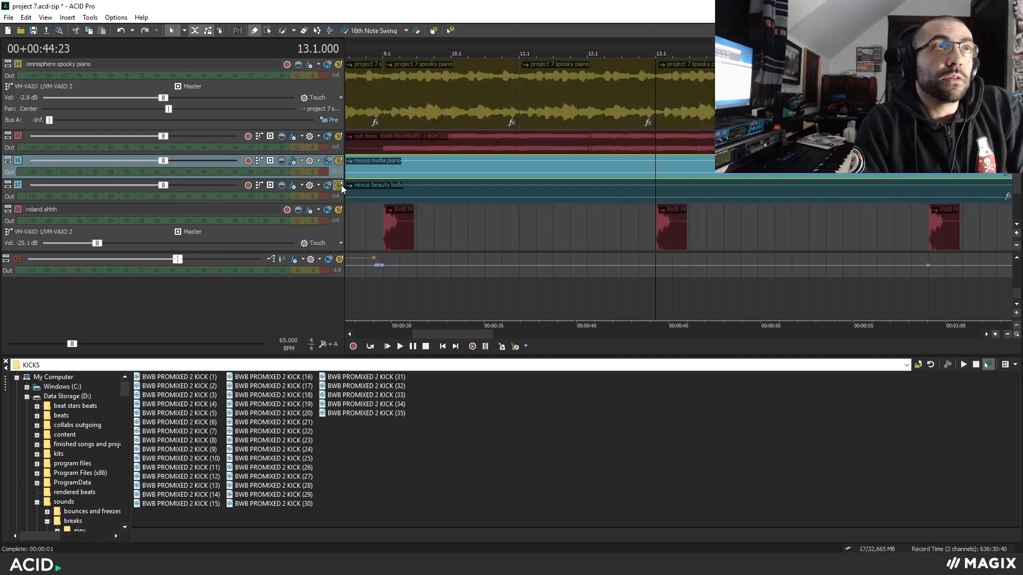
# Audition the soloed nexus beauty bells track from bar 13.
pyautogui.click(659, 194)
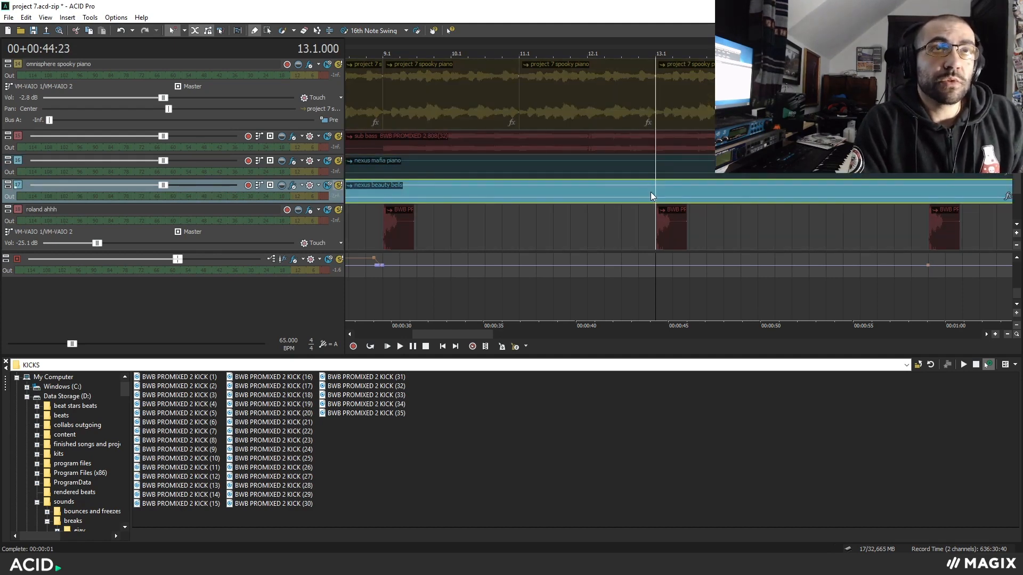
pyautogui.scroll(-1, 666, 193)
pyautogui.scroll(-1, 666, 191)
pyautogui.press('space')
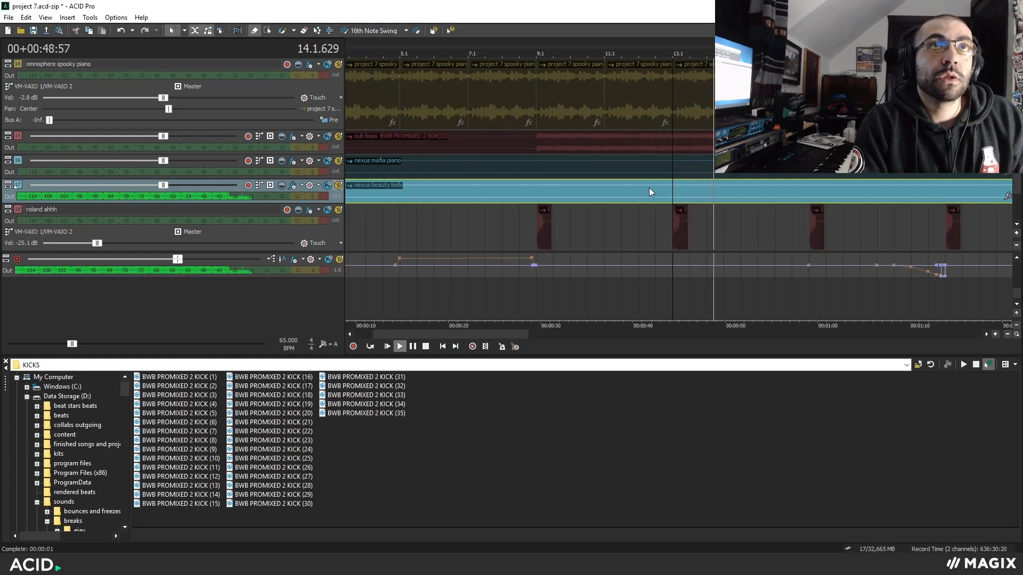
pyautogui.press('space')
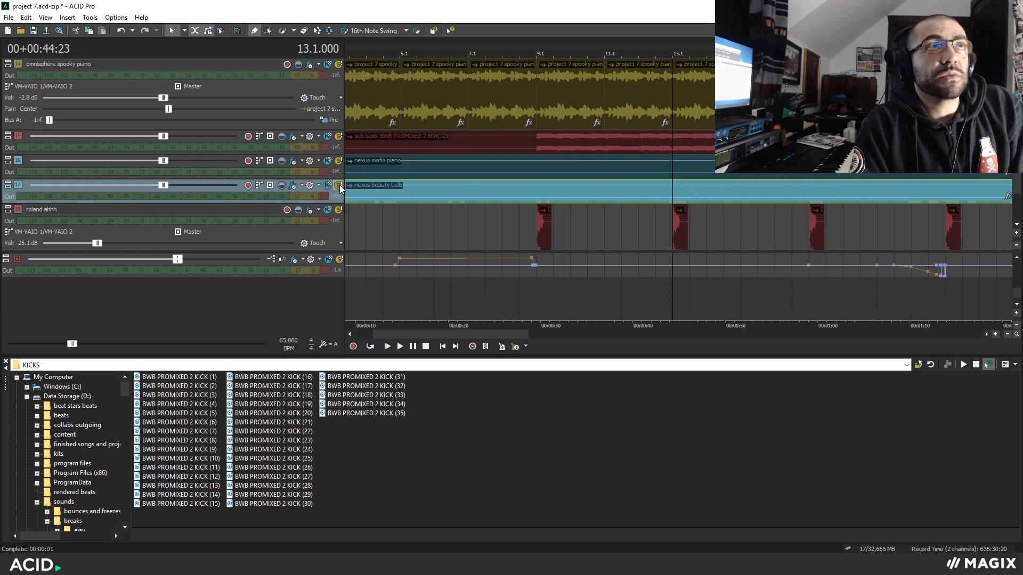
# Place the cursor at bar 9 on the roland ahhh track and set the loop region from 9.1 to 17.1.
pyautogui.scroll(-3, 516, 188)
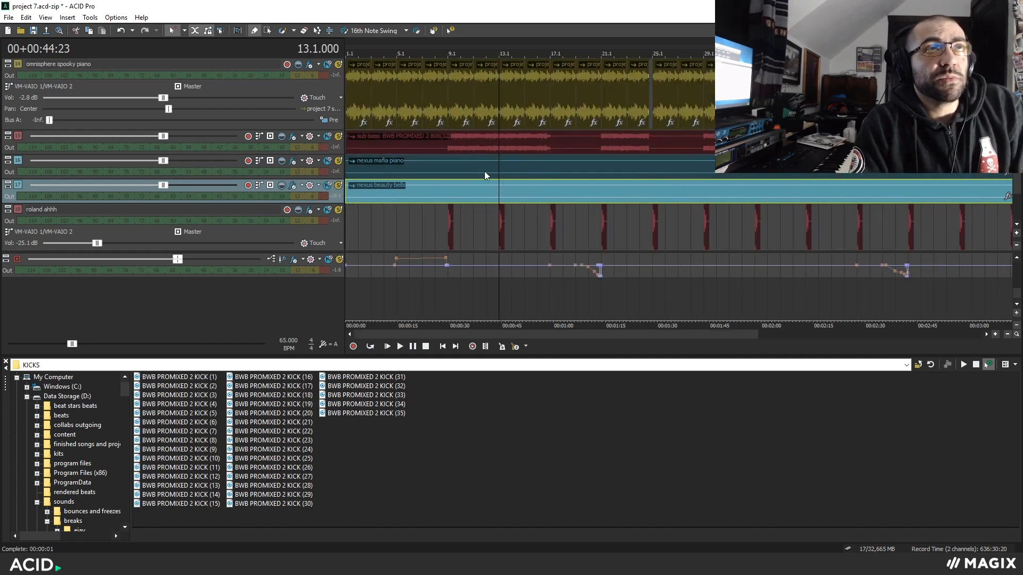
pyautogui.scroll(3, 540, 172)
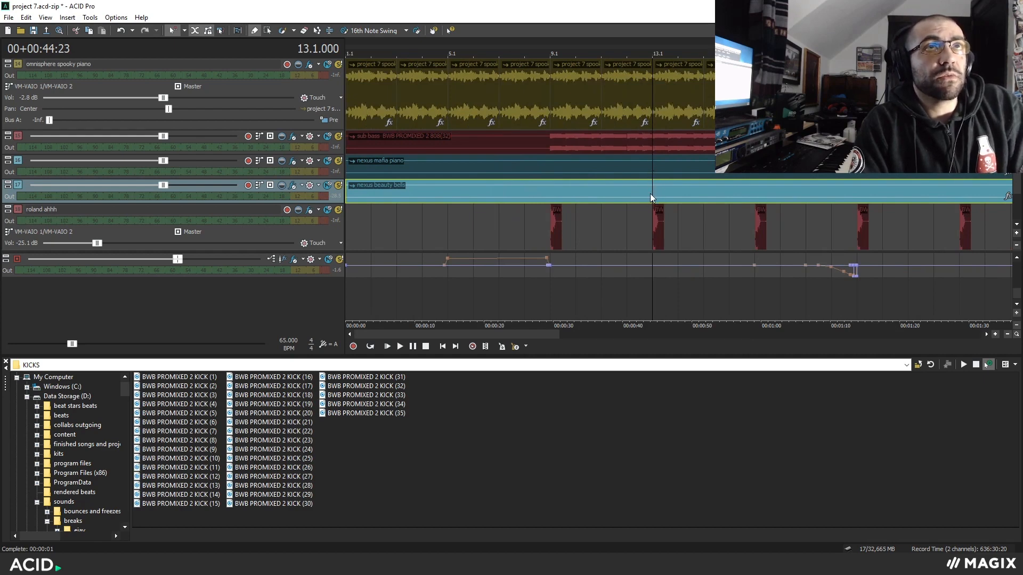
pyautogui.scroll(-5, 575, 196)
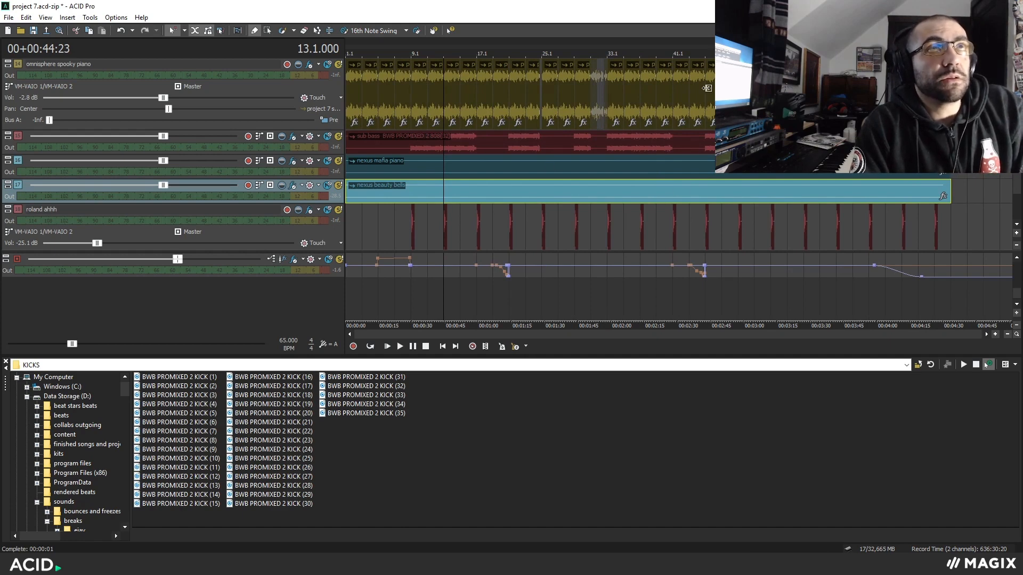
pyautogui.scroll(1, 494, 101)
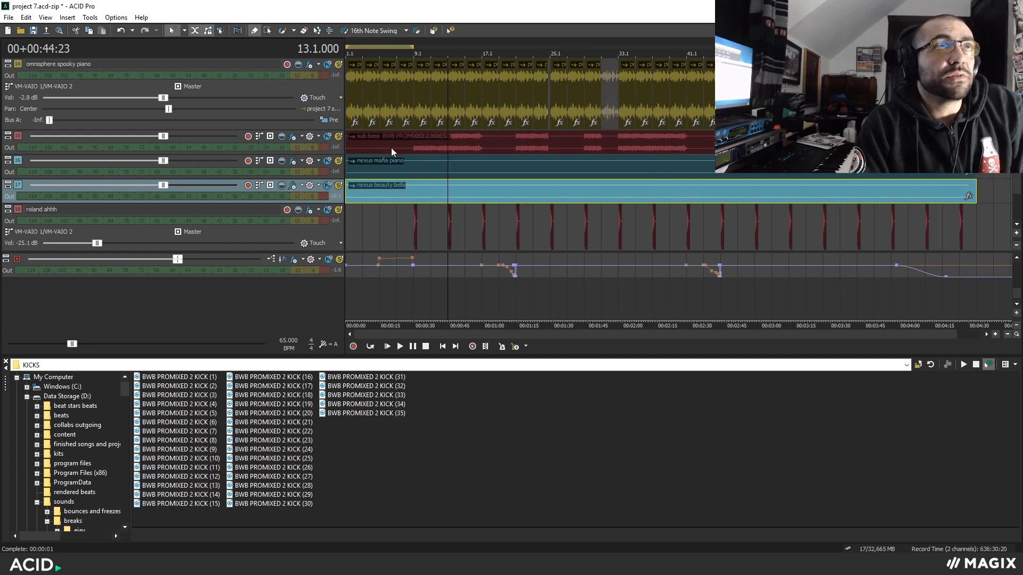
pyautogui.scroll(2, 493, 187)
pyautogui.click(475, 233)
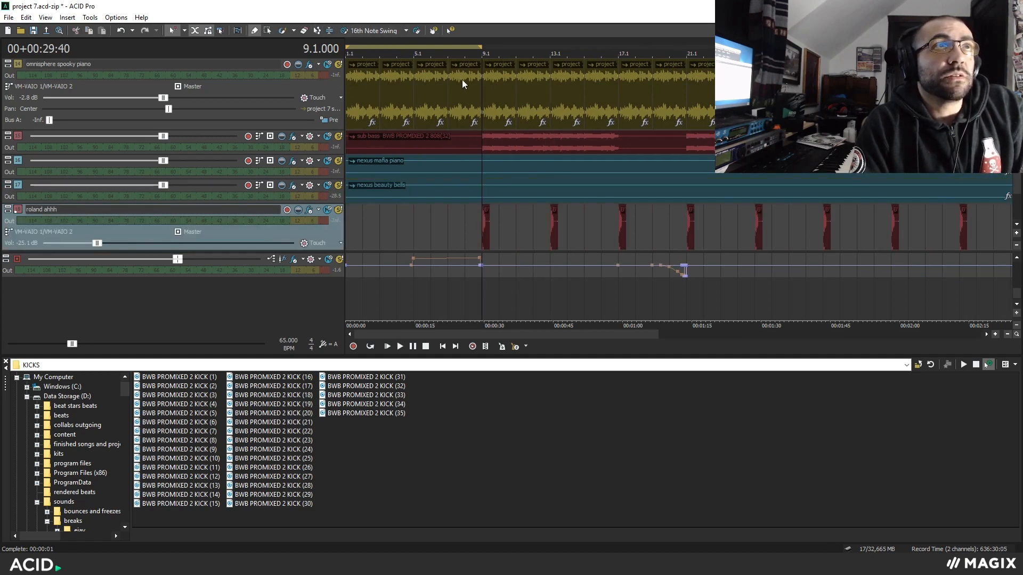
pyautogui.moveTo(468, 46); pyautogui.dragTo(606, 53)
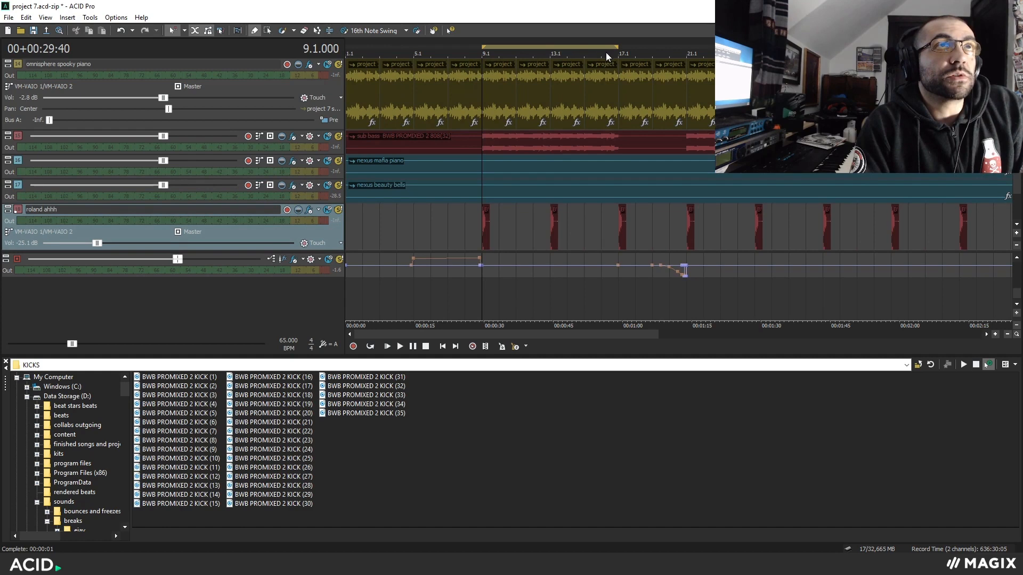
# Select the spooky piano event starting at bar 9 and examine the arrangement around that point.
pyautogui.click(551, 90)
pyautogui.scroll(4, 660, 117)
pyautogui.click(407, 91)
pyautogui.scroll(4, 680, 153)
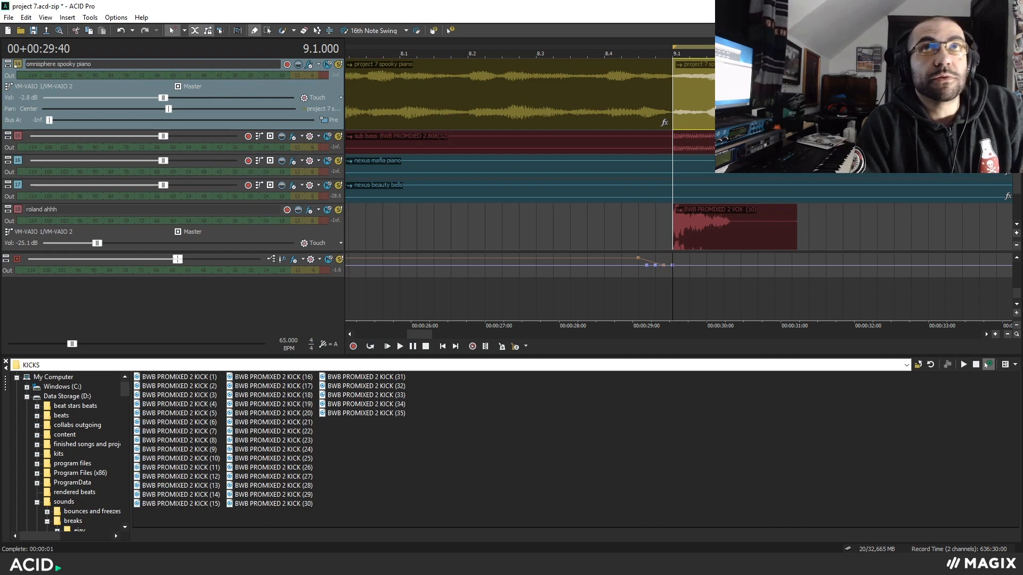
pyautogui.scroll(-3, 611, 199)
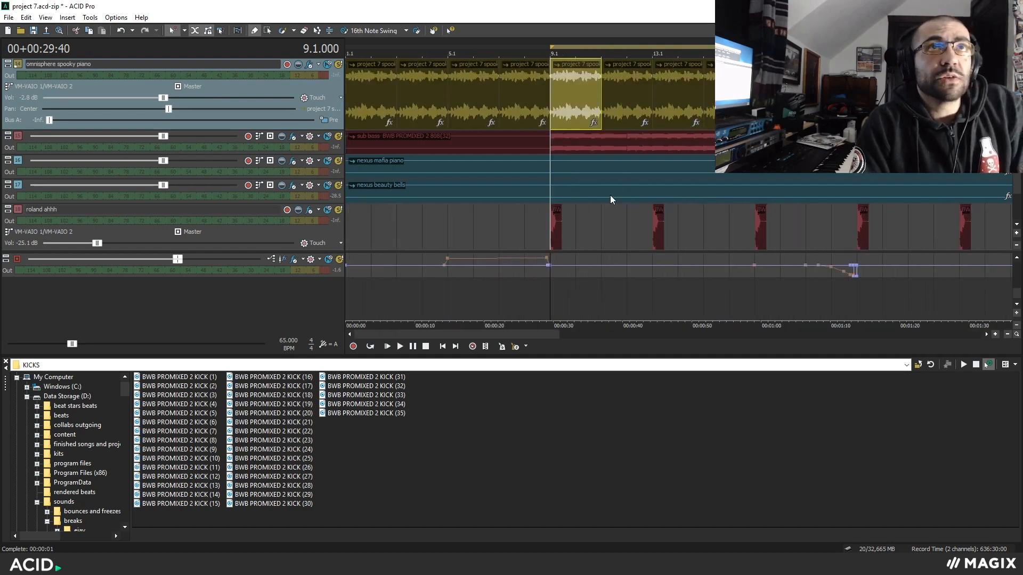
pyautogui.scroll(-2, 631, 188)
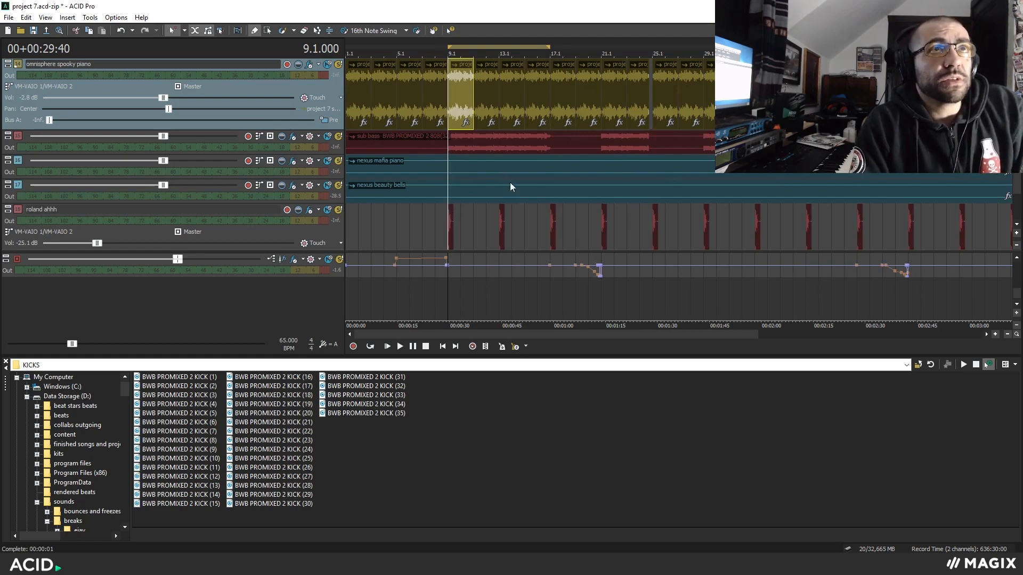
# Audition the master track's filter automation from about bar 5.
pyautogui.scroll(3, 501, 171)
pyautogui.click(433, 224)
pyautogui.click(446, 230)
pyautogui.click(400, 346)
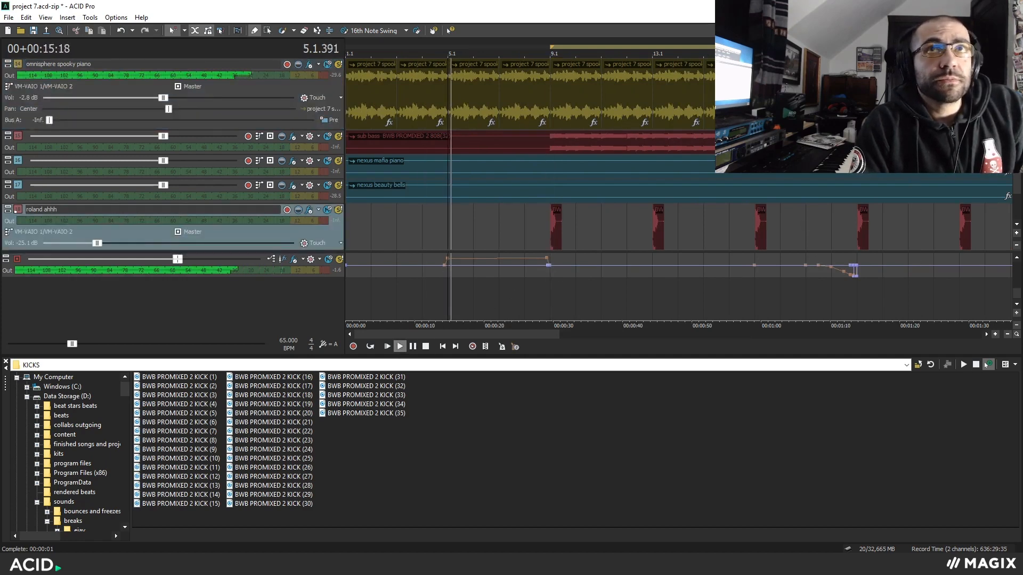
pyautogui.scroll(3, 799, 270)
pyautogui.press('space')
# Place the cursor at 4.4, audition the start of the master automation and view the master's DJMFilter plug-in.
pyautogui.click(602, 237)
pyautogui.scroll(3, 711, 270)
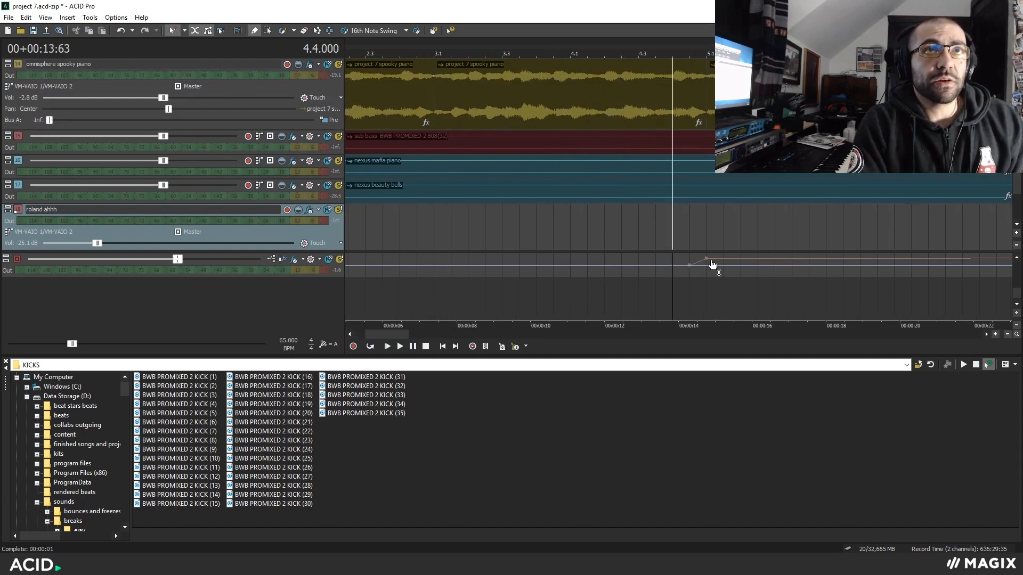
pyautogui.press('space')
pyautogui.scroll(-5, 727, 260)
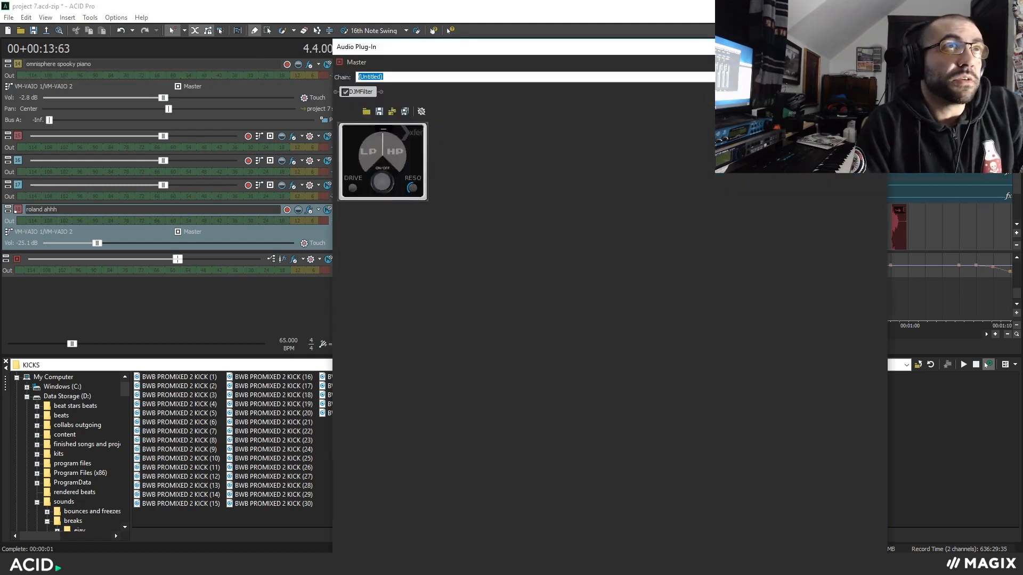
pyautogui.click(875, 47)
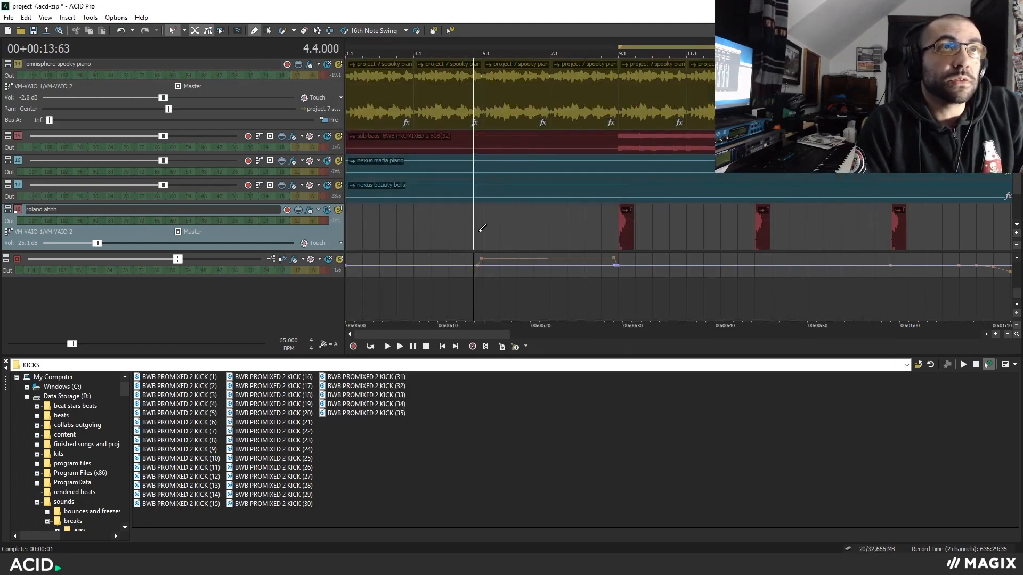
# Place the cursor at bar 19 and audition the master automation drop leading up to bar 21.
pyautogui.scroll(-5, 551, 228)
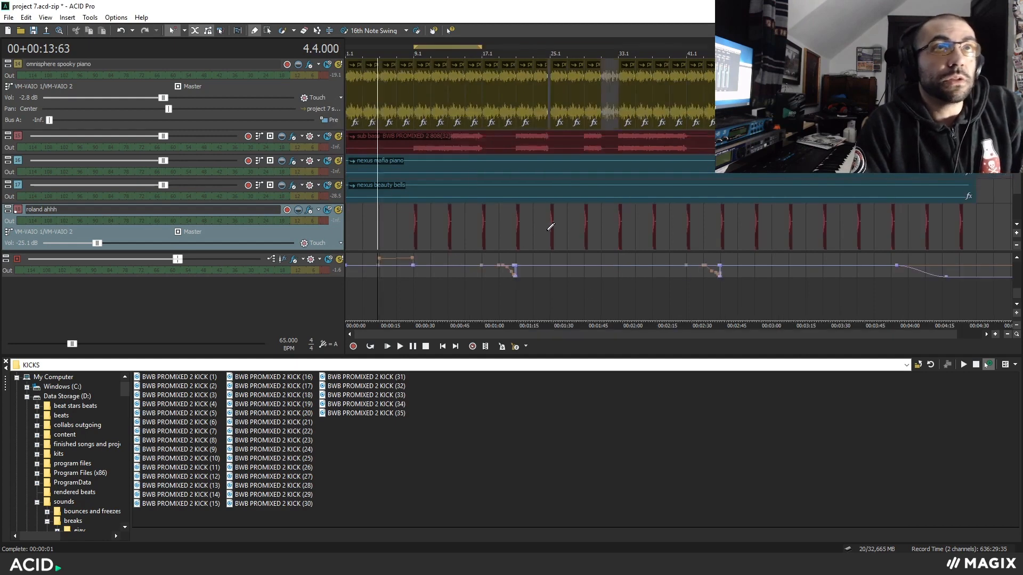
pyautogui.scroll(4, 550, 228)
pyautogui.click(807, 291)
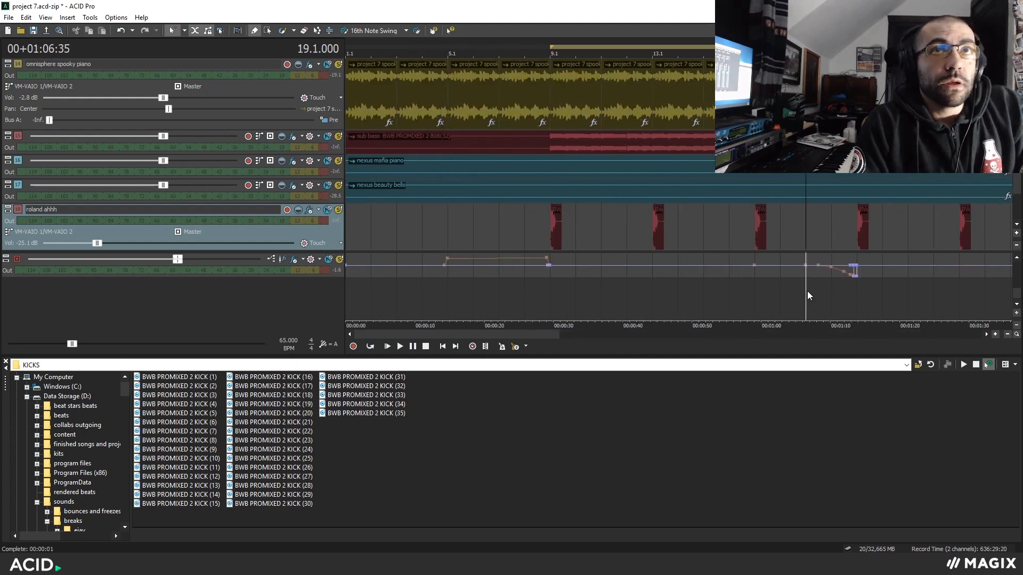
pyautogui.scroll(1, 848, 290)
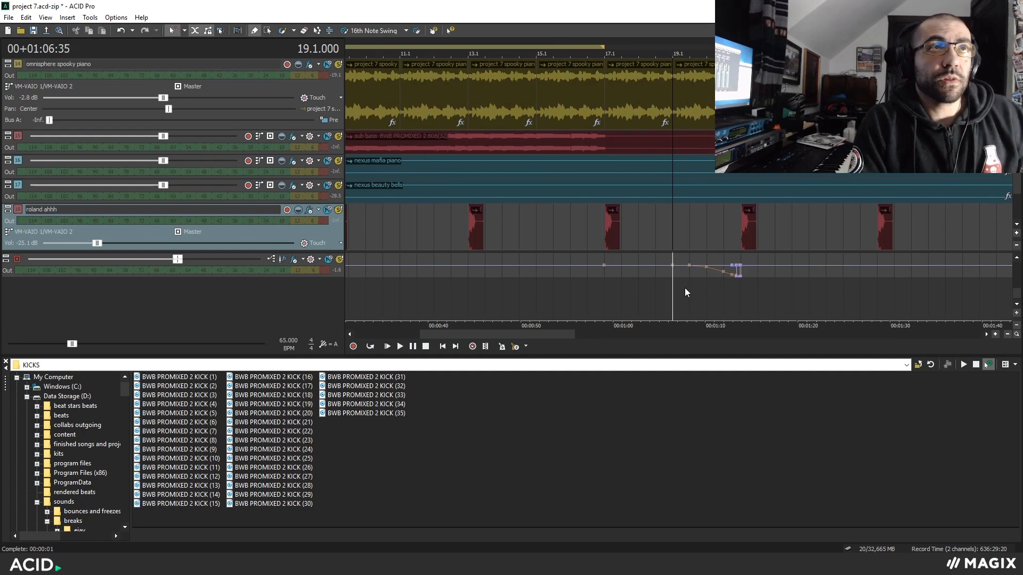
pyautogui.press('space')
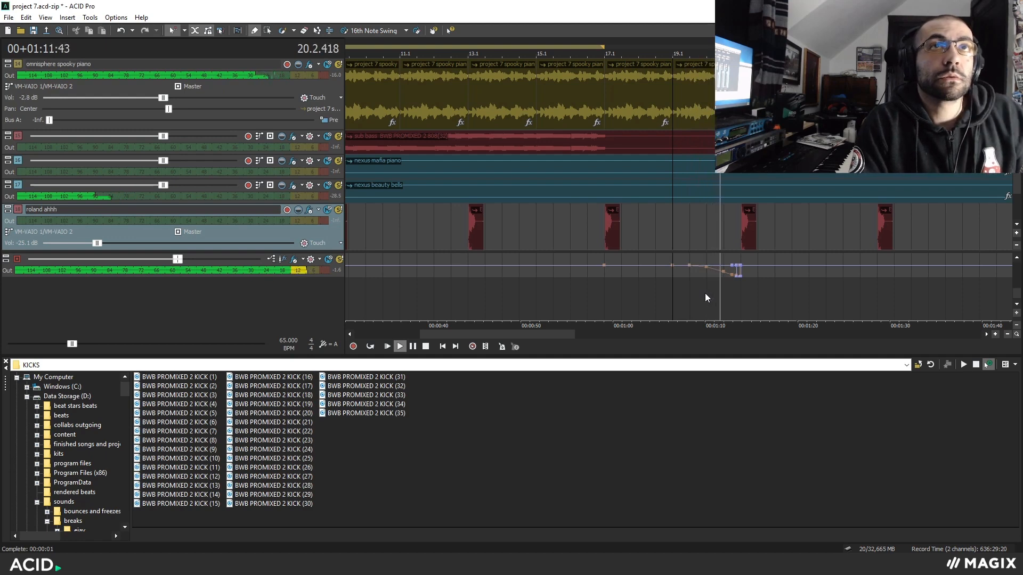
pyautogui.scroll(-5, 705, 293)
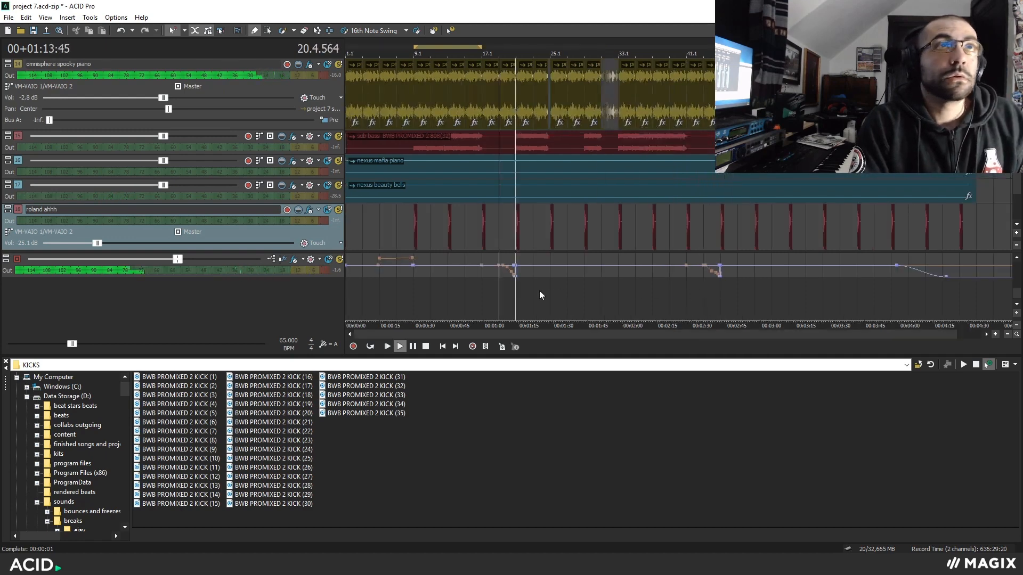
pyautogui.press('space')
# Audition the sub bass track on its own from bar 9 and remove its solo.
pyautogui.click(429, 294)
pyautogui.scroll(4, 580, 309)
pyautogui.click(555, 302)
pyautogui.scroll(2, 632, 299)
pyautogui.click(338, 136)
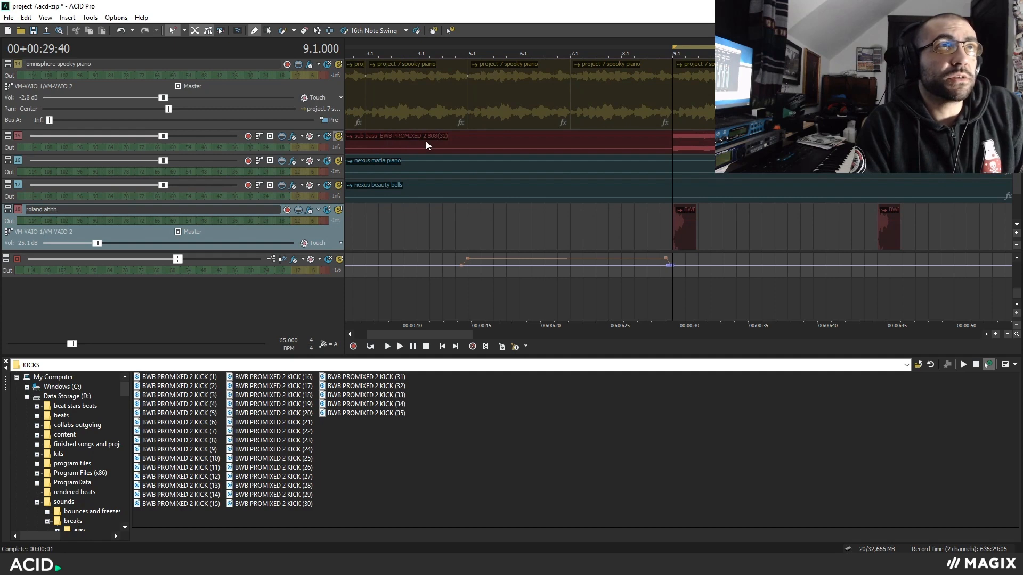
pyautogui.click(672, 147)
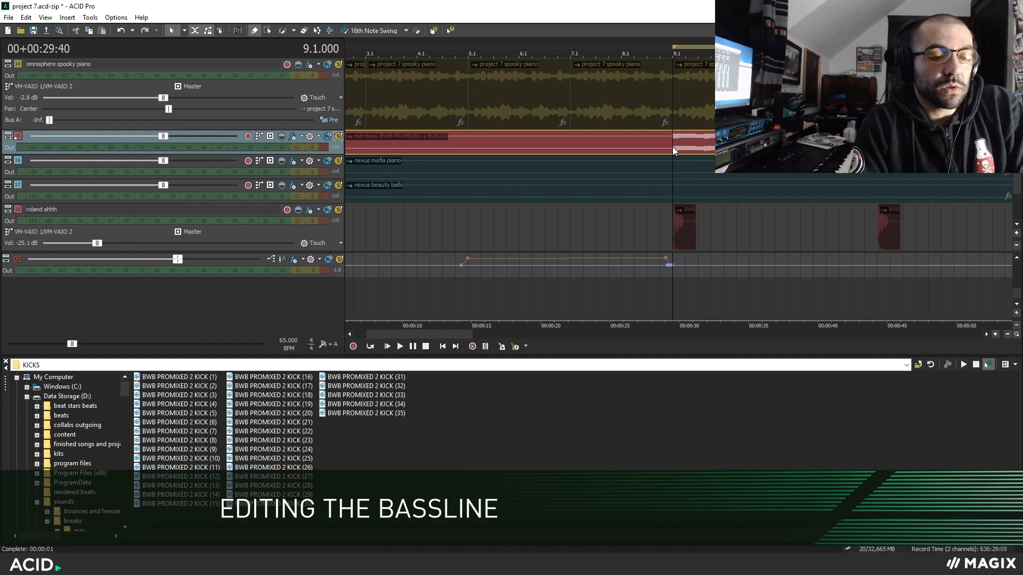
pyautogui.press('space')
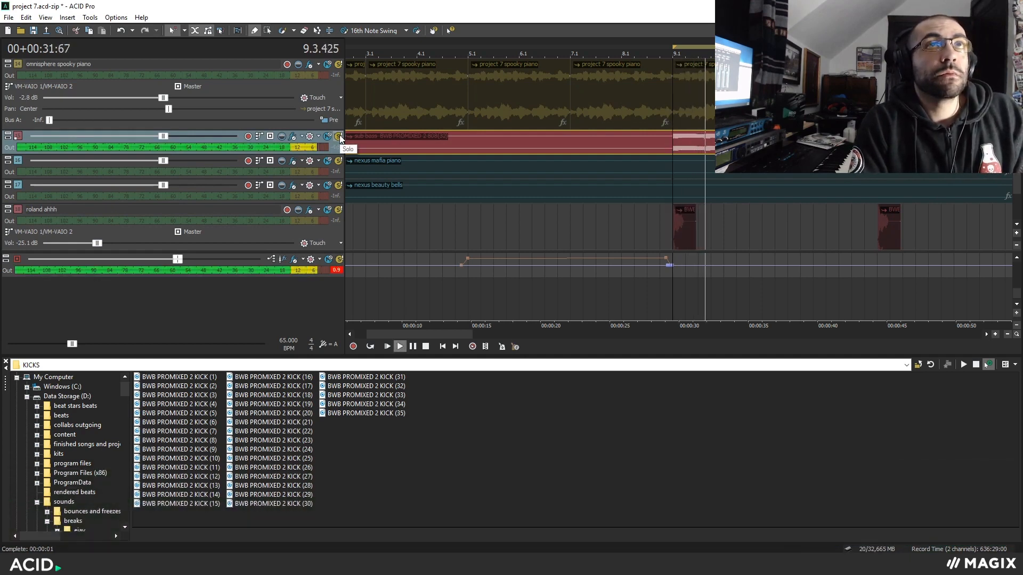
pyautogui.press('space')
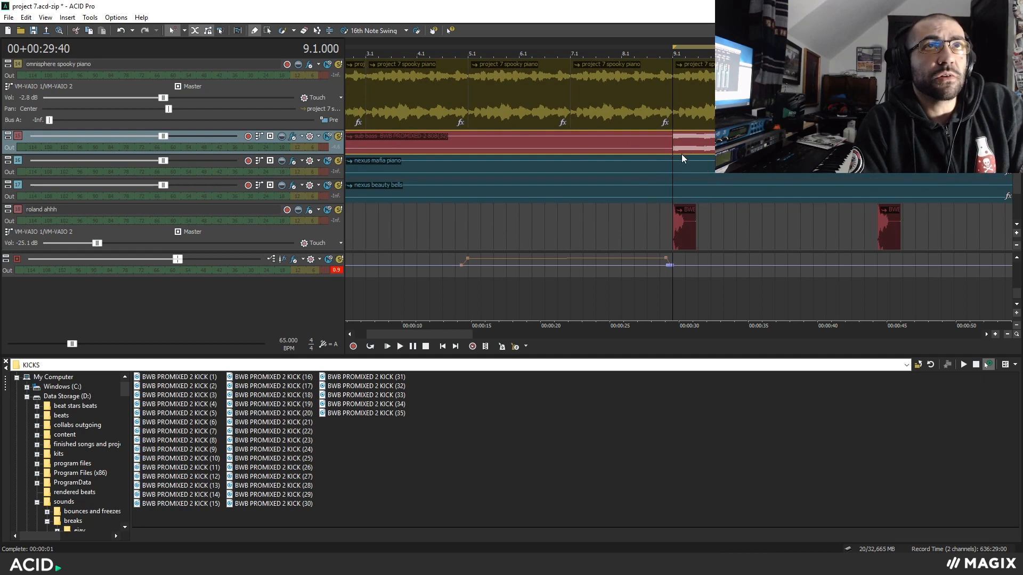
# Play the full mix from bar 9 to hear the sub bass together with the other tracks.
pyautogui.scroll(-2, 743, 198)
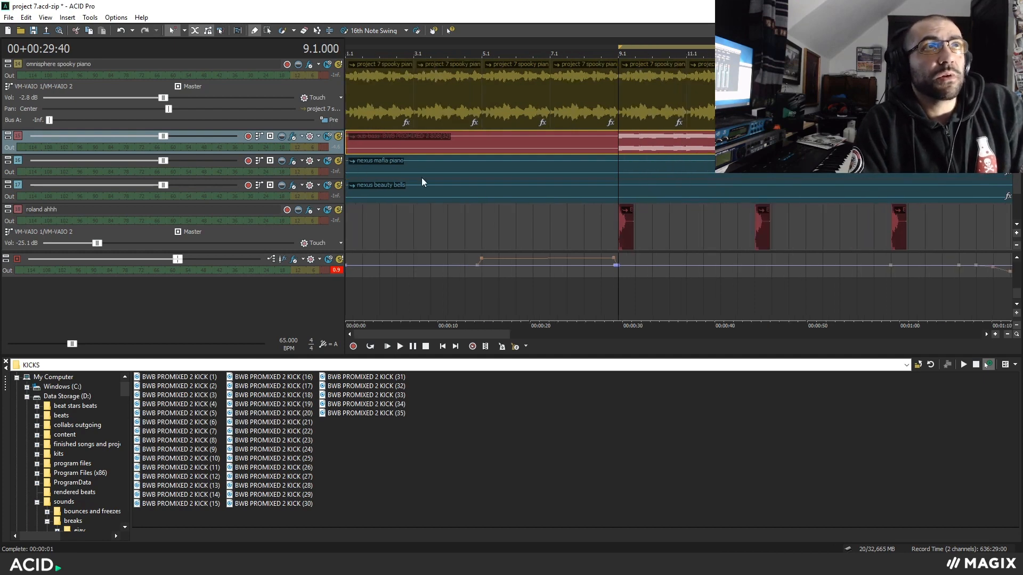
pyautogui.press('space')
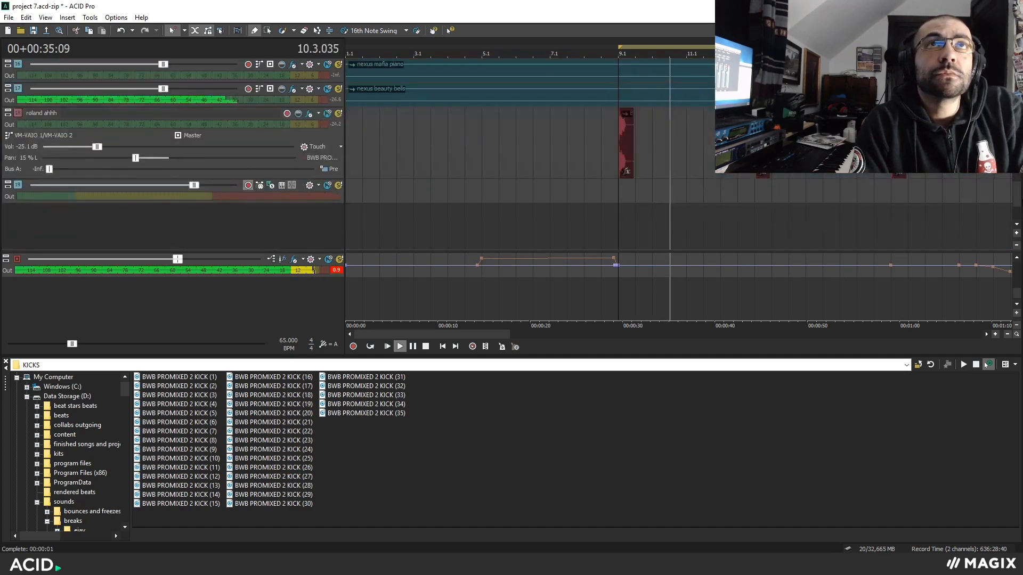
pyautogui.moveTo(1021, 192); pyautogui.dragTo(1020, 185)
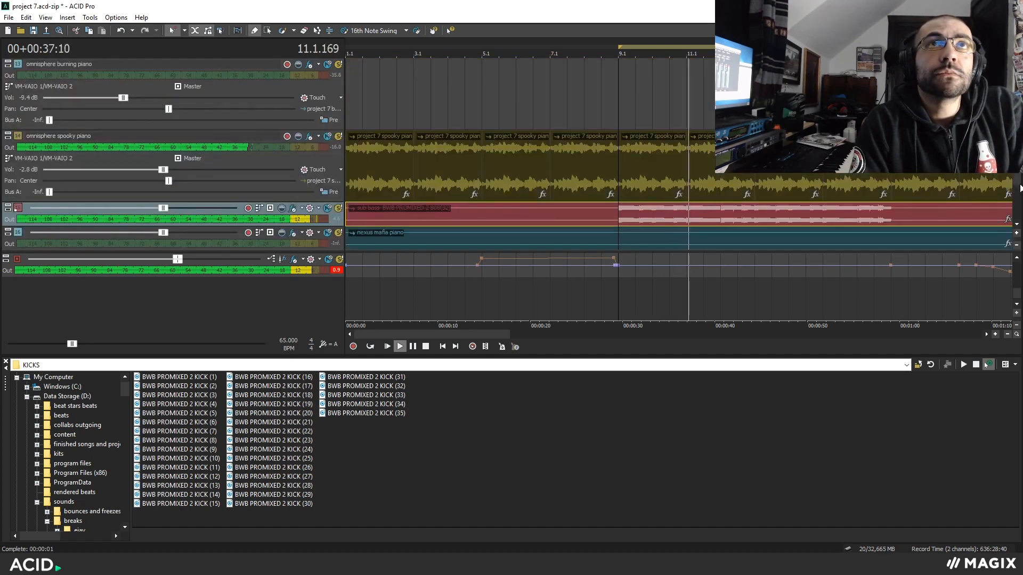
pyautogui.press('space')
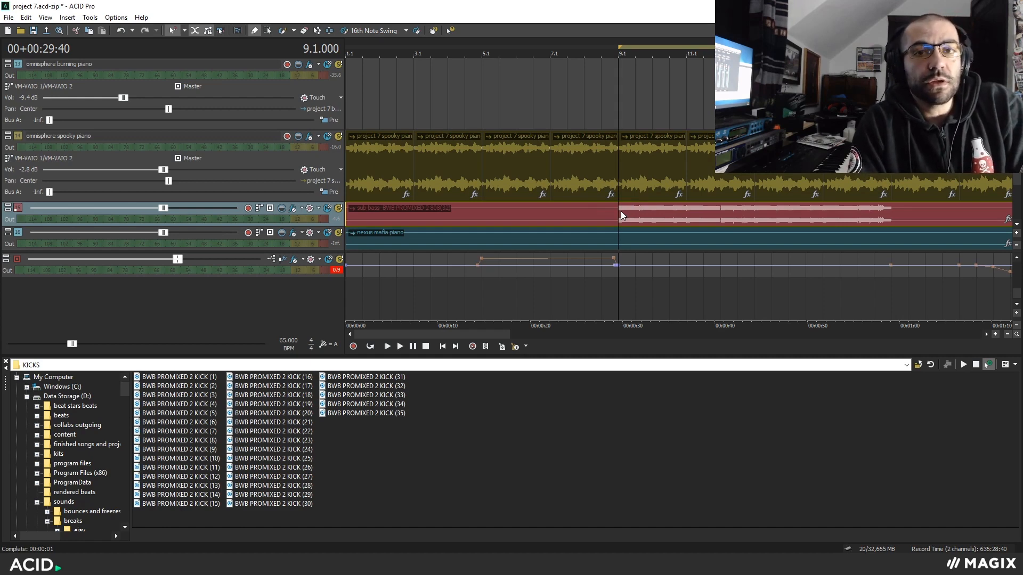
# Look through the project's tracks around bar 9, from the sub bass and roland ahhh to the drums.
pyautogui.scroll(-2, 623, 210)
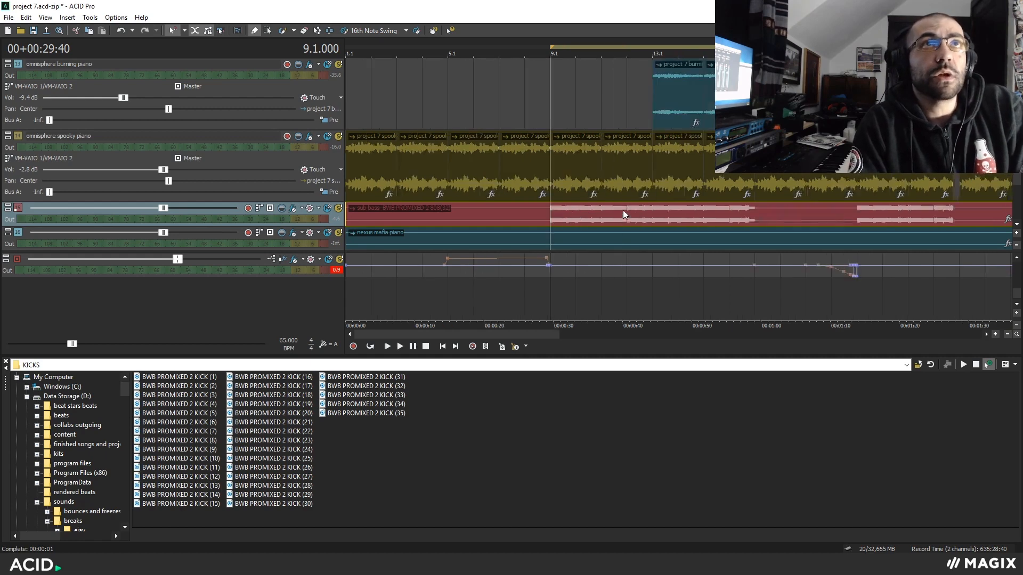
pyautogui.scroll(3, 629, 186)
pyautogui.scroll(4, 655, 203)
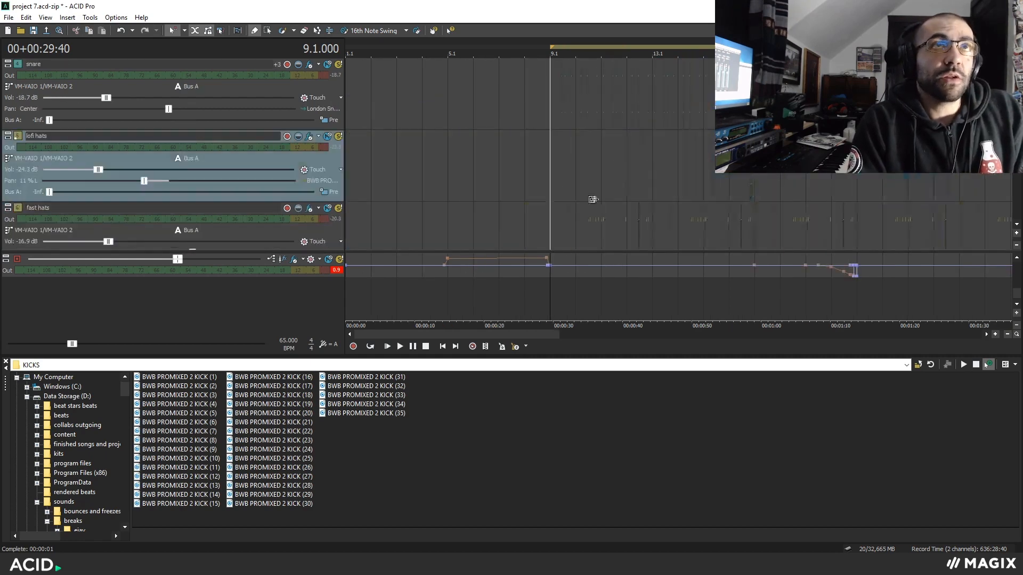
pyautogui.scroll(3, 677, 238)
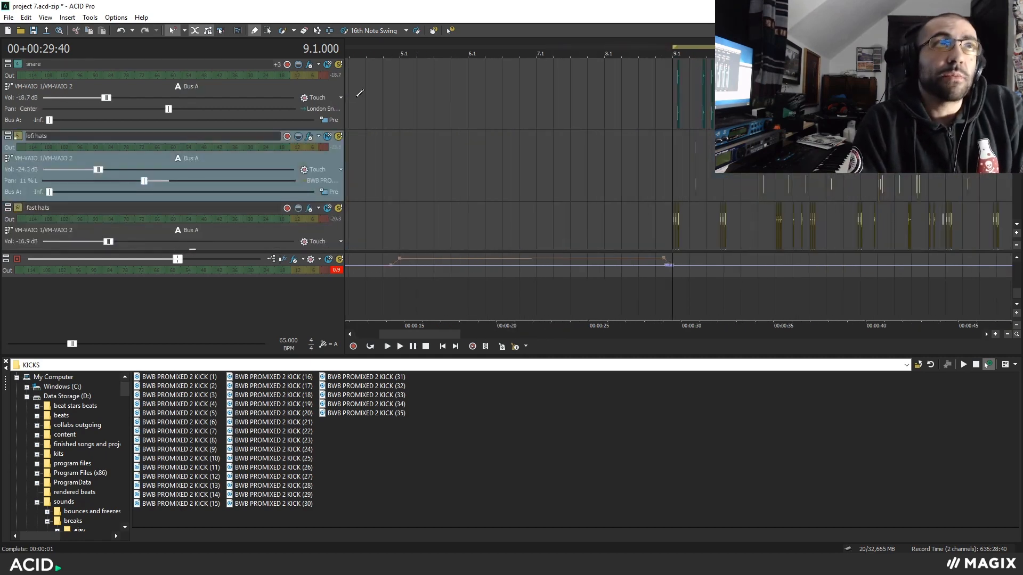
pyautogui.moveTo(1017, 101); pyautogui.dragTo(1009, 230)
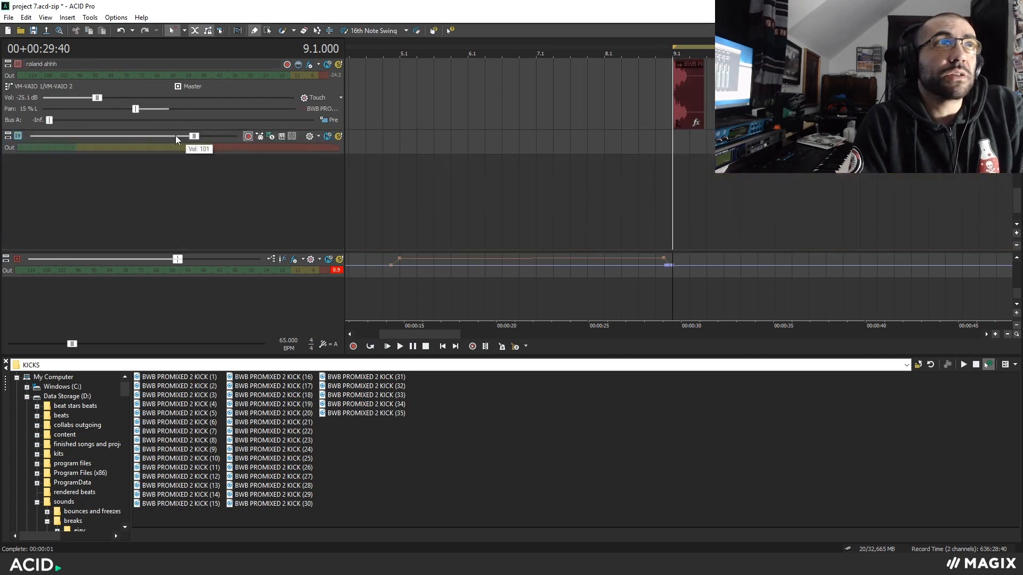
pyautogui.click(19, 137)
pyautogui.scroll(3, 1017, 195)
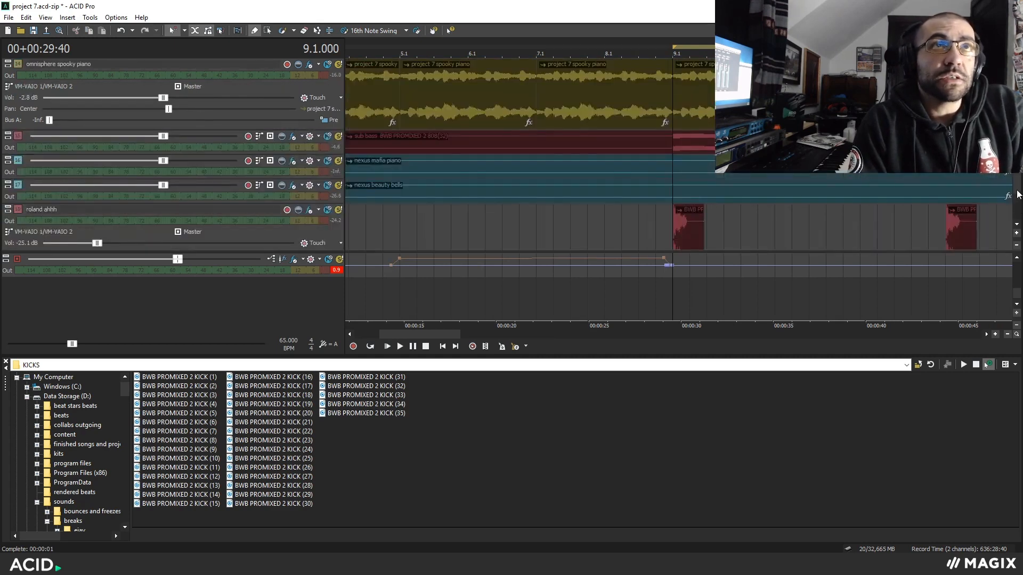
pyautogui.moveTo(1018, 195); pyautogui.dragTo(1017, 170)
pyautogui.scroll(-3, 679, 155)
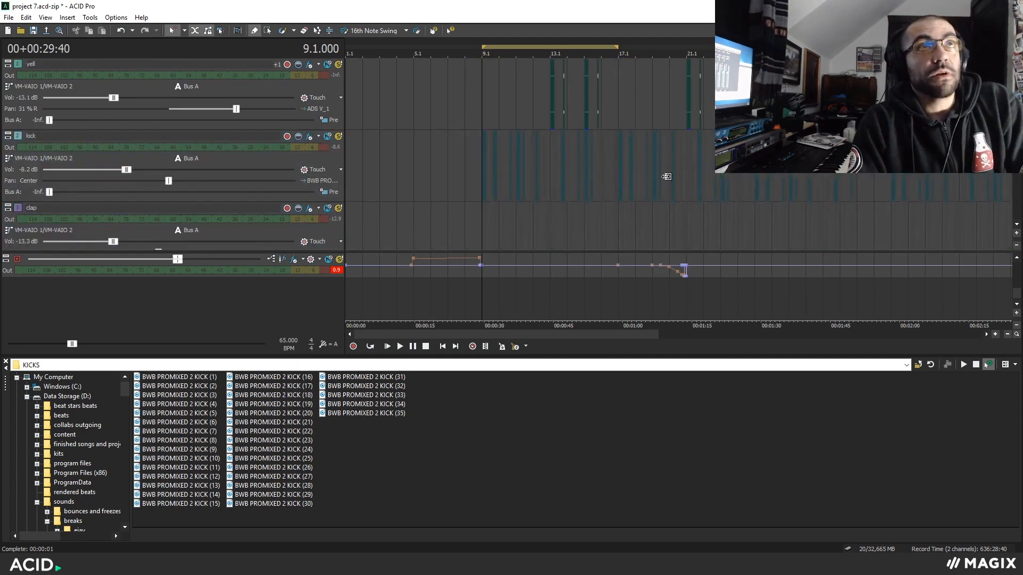
# Solo the kick track and select its first event at bar 9.
pyautogui.scroll(3, 670, 174)
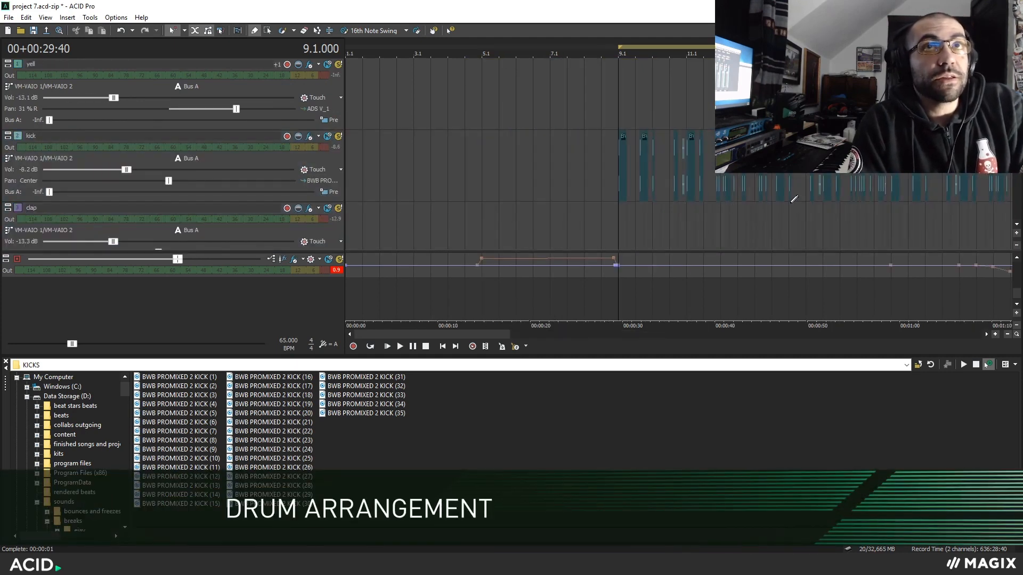
pyautogui.scroll(2, 823, 233)
pyautogui.scroll(3, 820, 229)
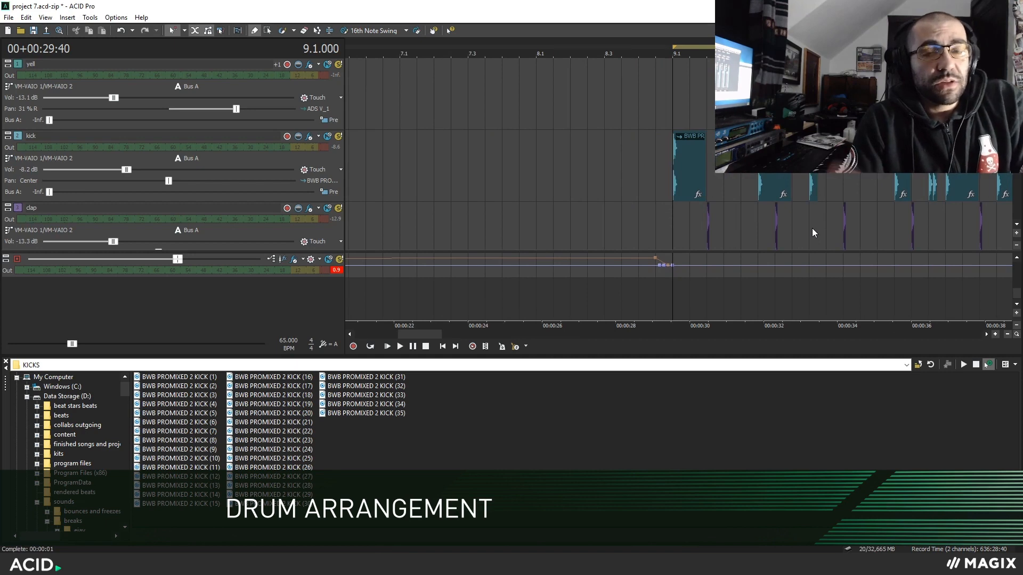
pyautogui.scroll(3, 812, 229)
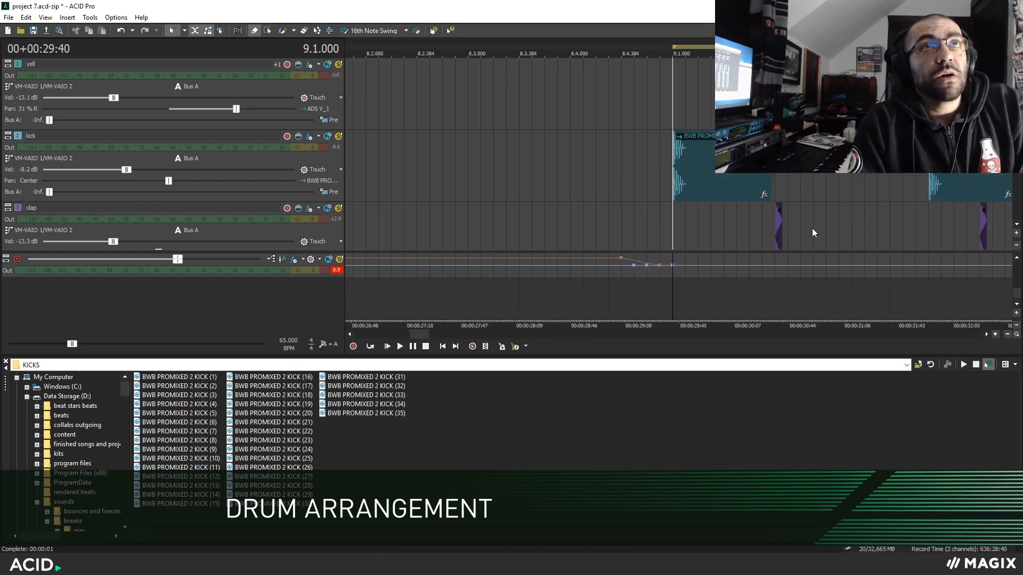
pyautogui.click(341, 148)
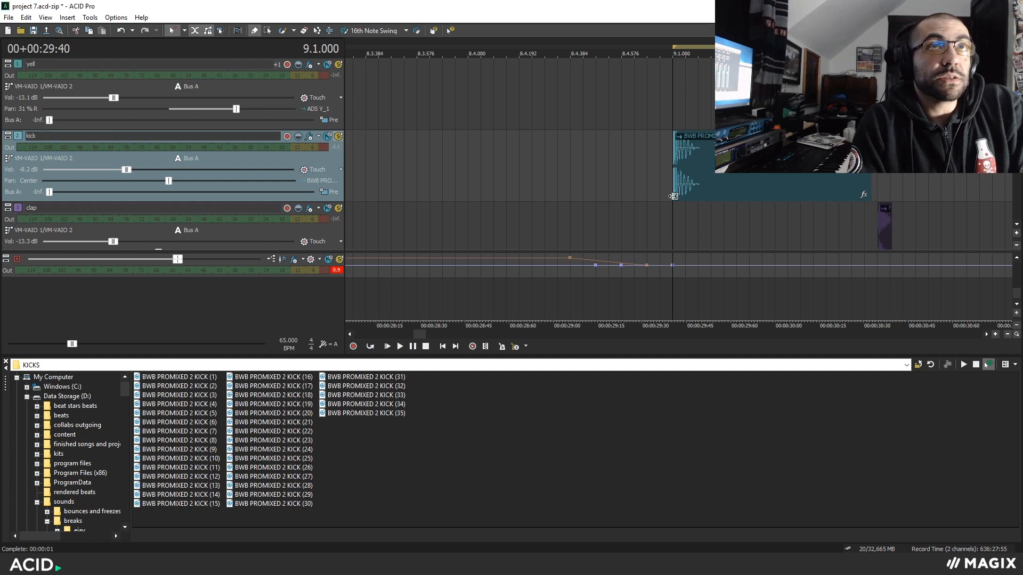
pyautogui.scroll(-3, 666, 187)
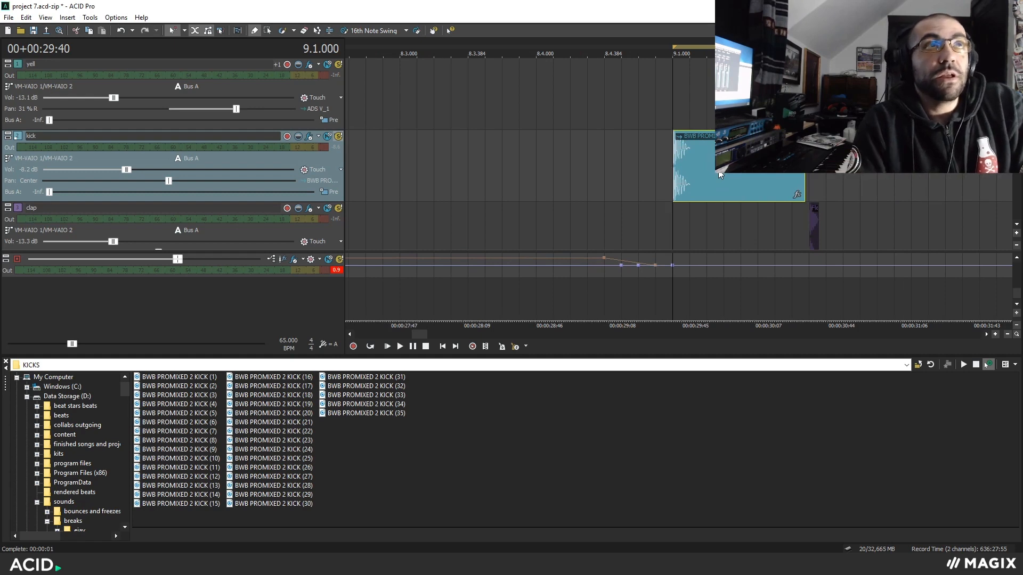
# Play the drums from bar 9 while examining the kick, clap, snare and hat tracks.
pyautogui.press('space')
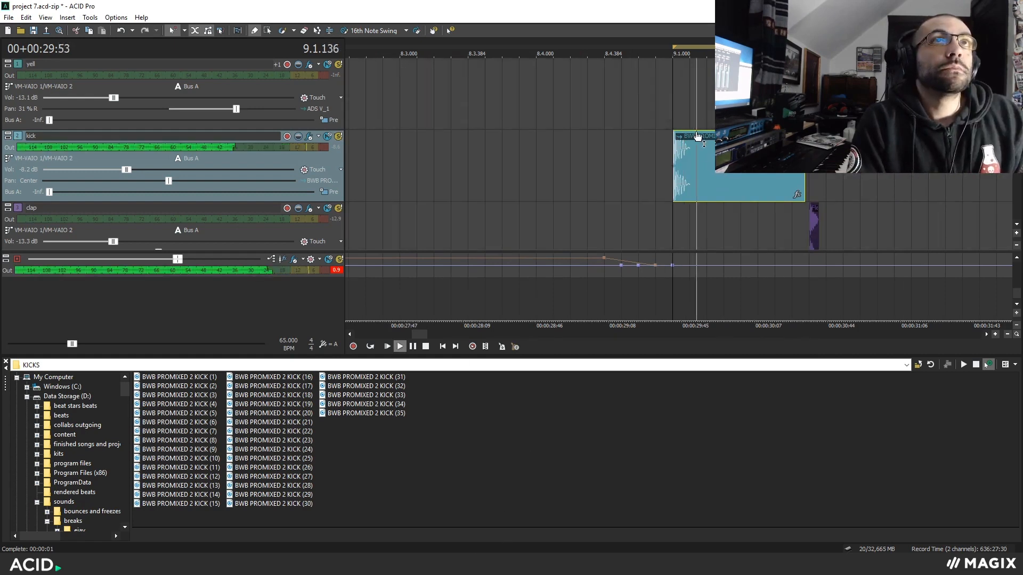
pyautogui.scroll(-3, 746, 154)
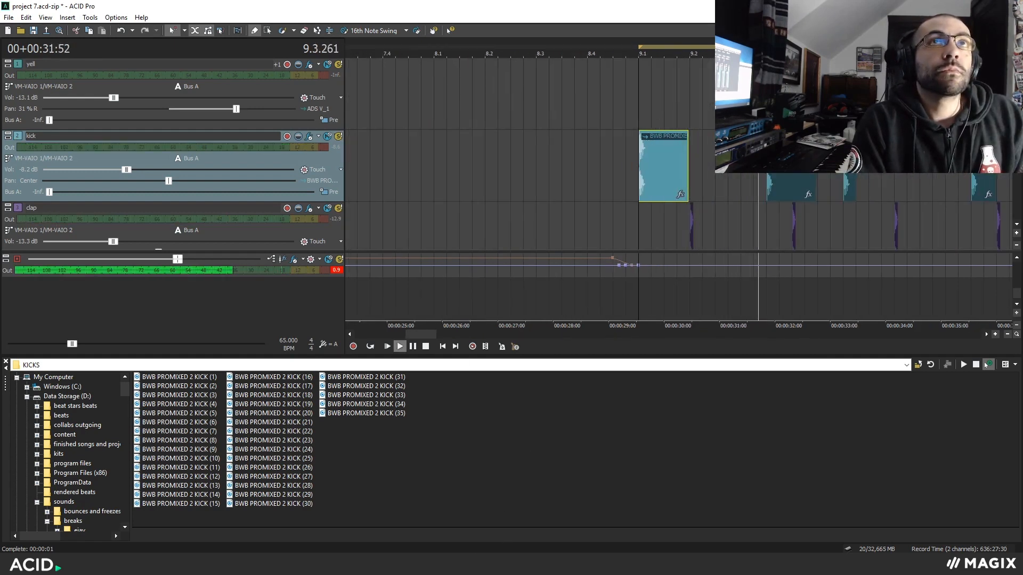
pyautogui.scroll(-2, 746, 155)
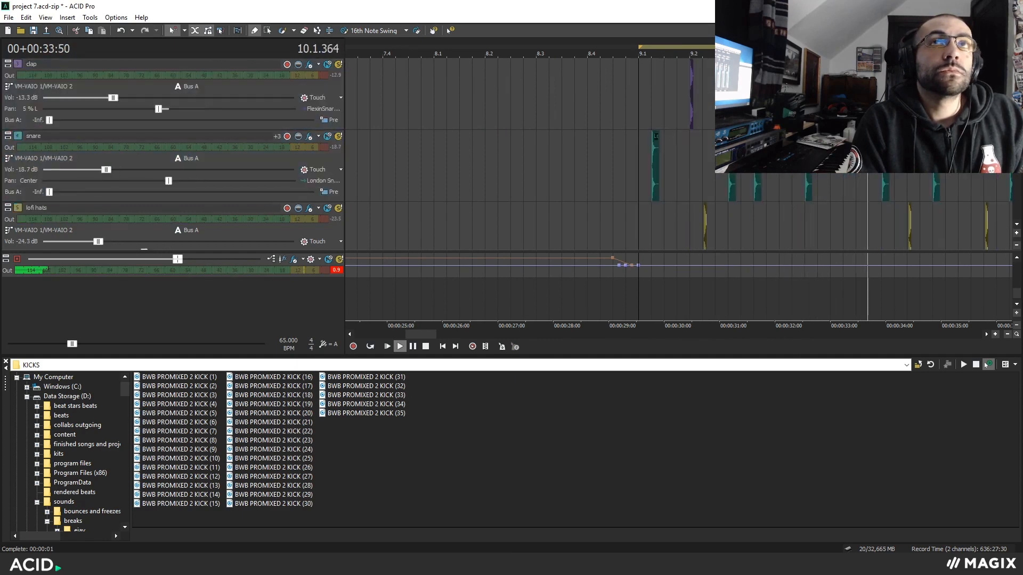
pyautogui.scroll(1, 746, 154)
pyautogui.scroll(-4, 746, 154)
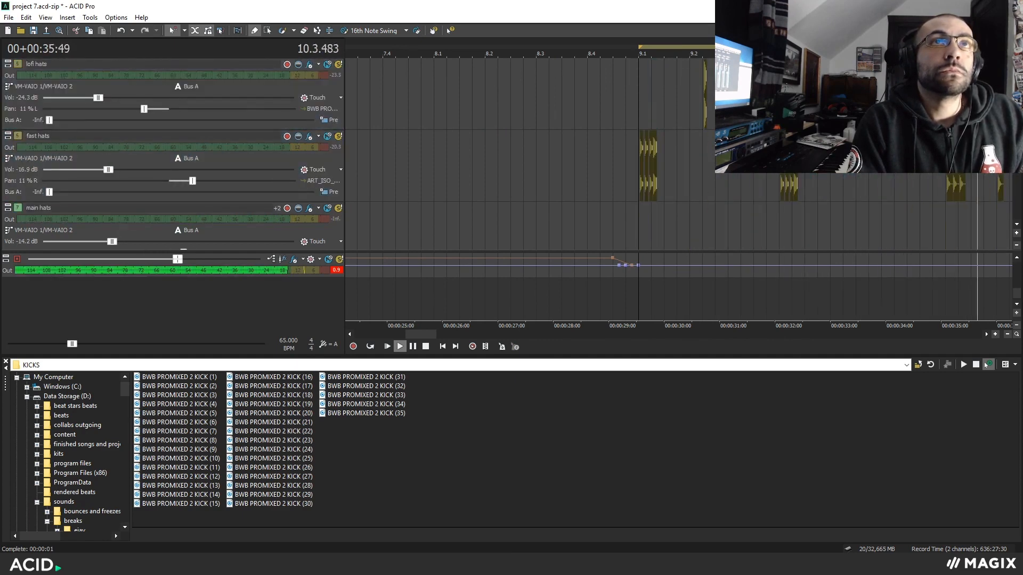
pyautogui.press('space')
# Change the active editing tool for the fast hats events at bar 9.
pyautogui.scroll(3, 868, 180)
pyautogui.press('d')
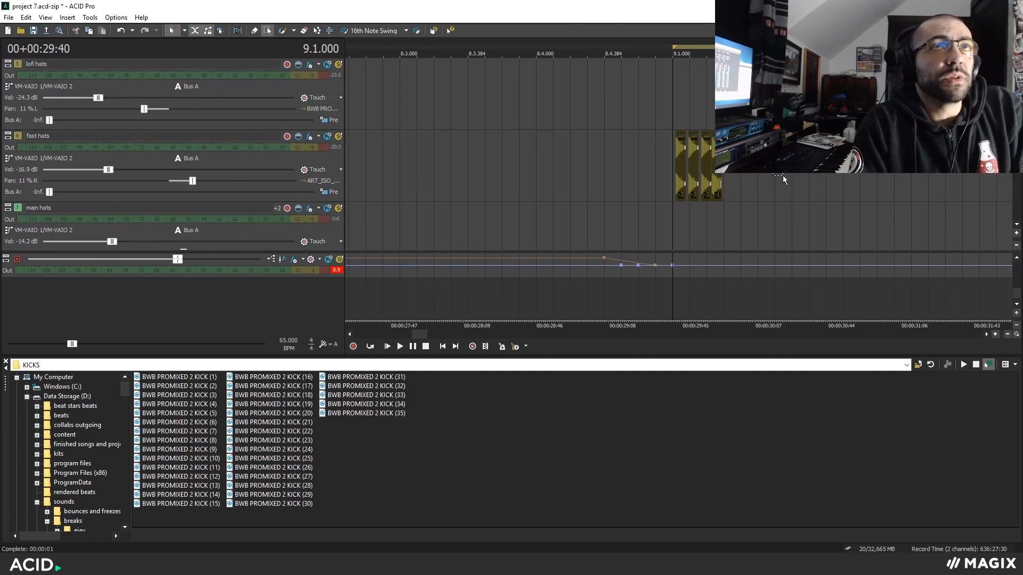
pyautogui.scroll(2, 785, 181)
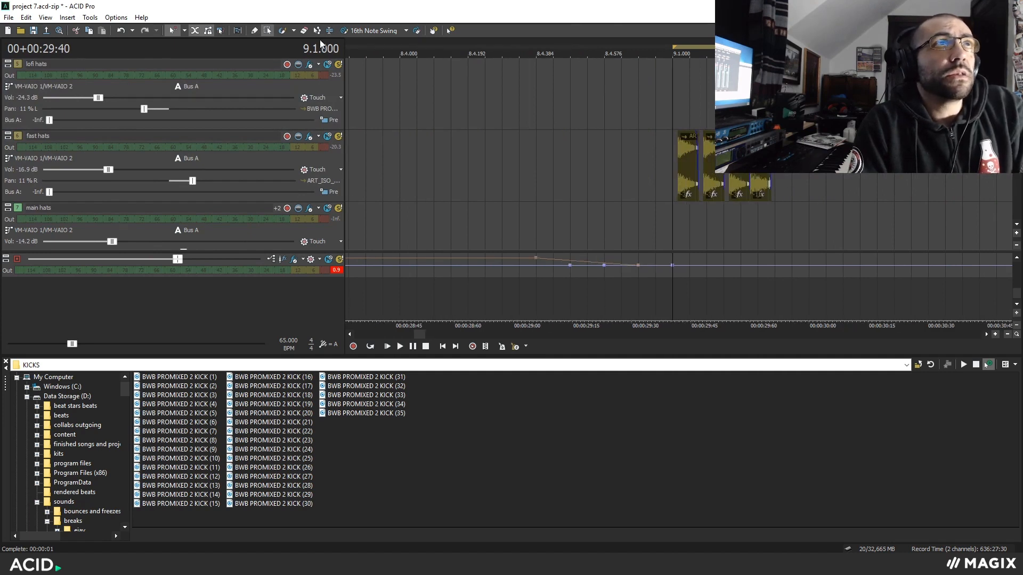
pyautogui.click(280, 29)
pyautogui.click(187, 34)
pyautogui.click(209, 164)
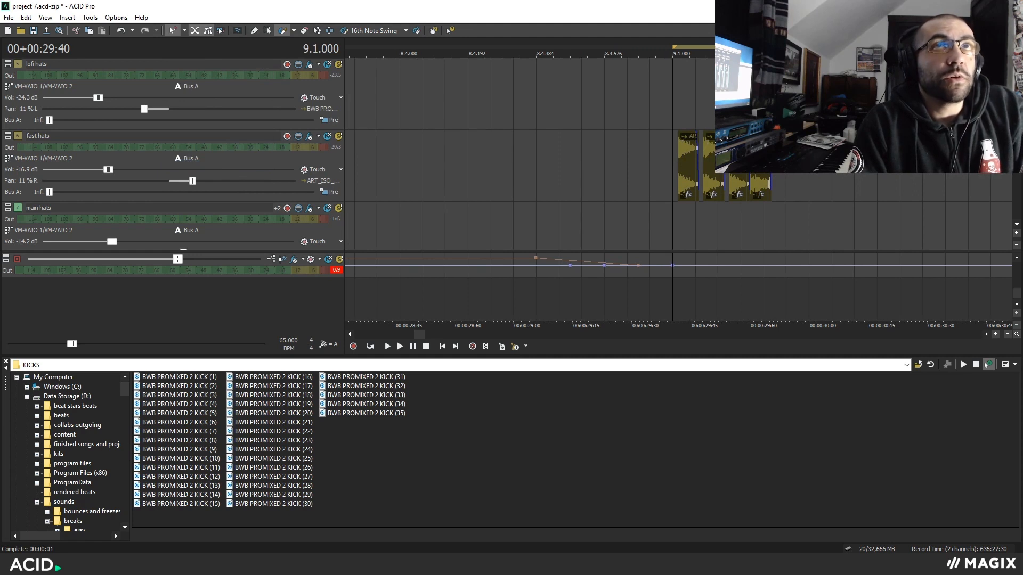
pyautogui.moveTo(819, 182); pyautogui.dragTo(888, 182)
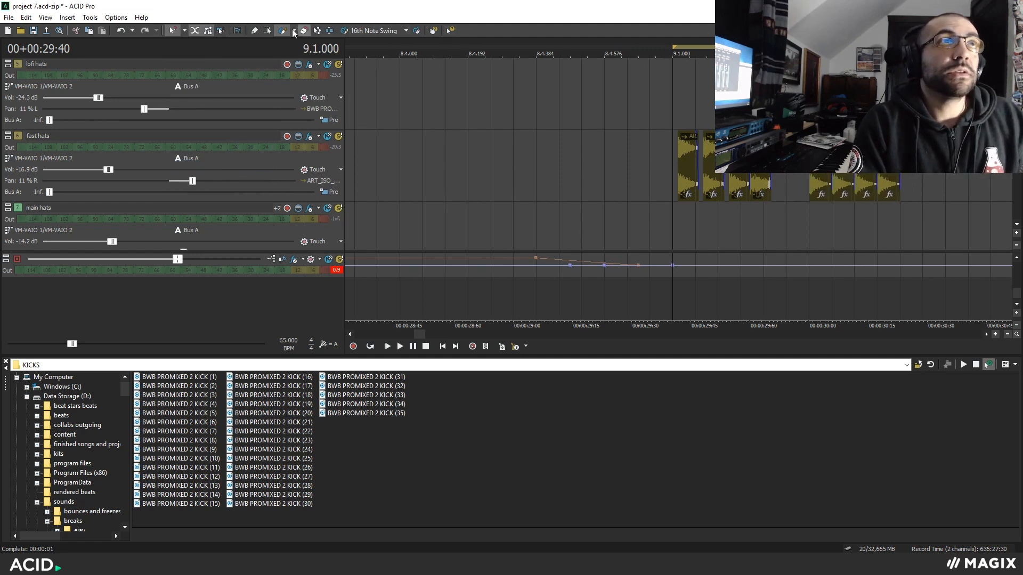
pyautogui.click(809, 175)
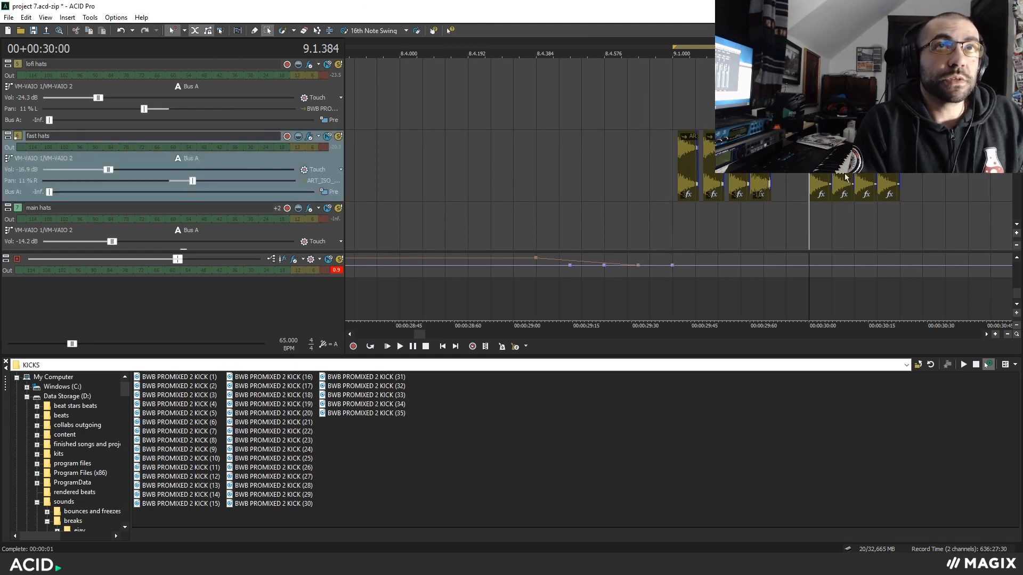
pyautogui.click(185, 30)
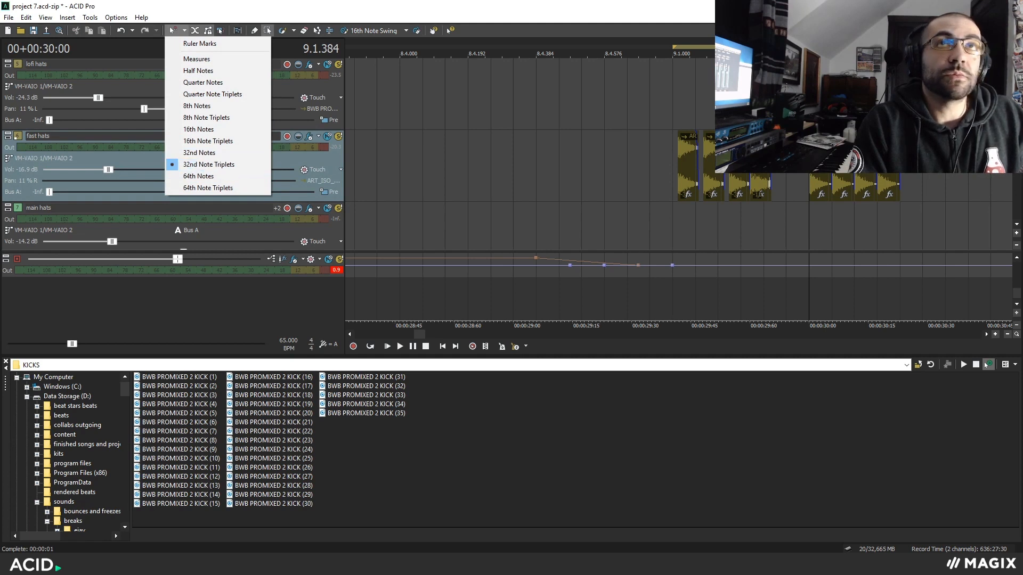
pyautogui.click(204, 166)
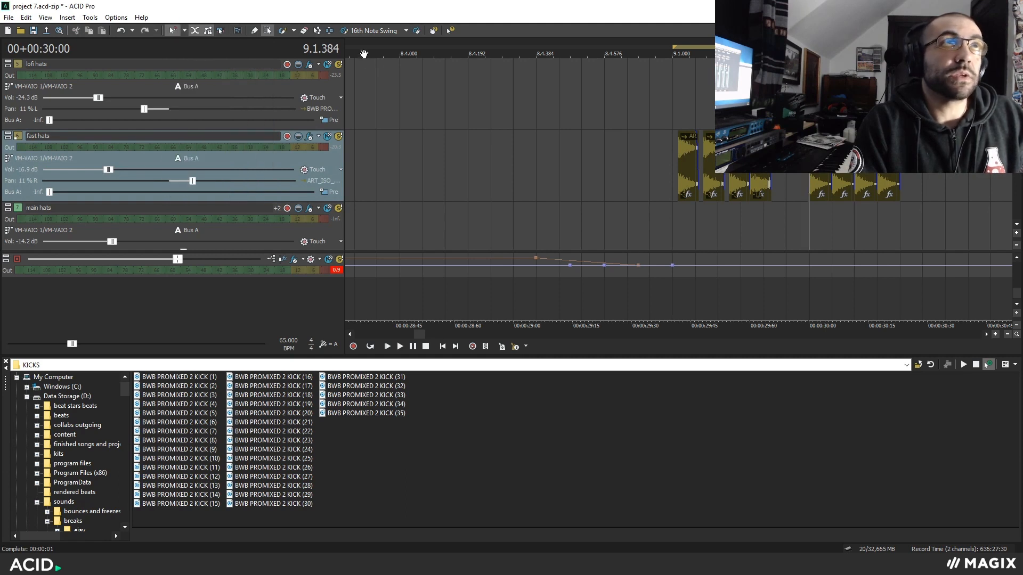
pyautogui.click(284, 32)
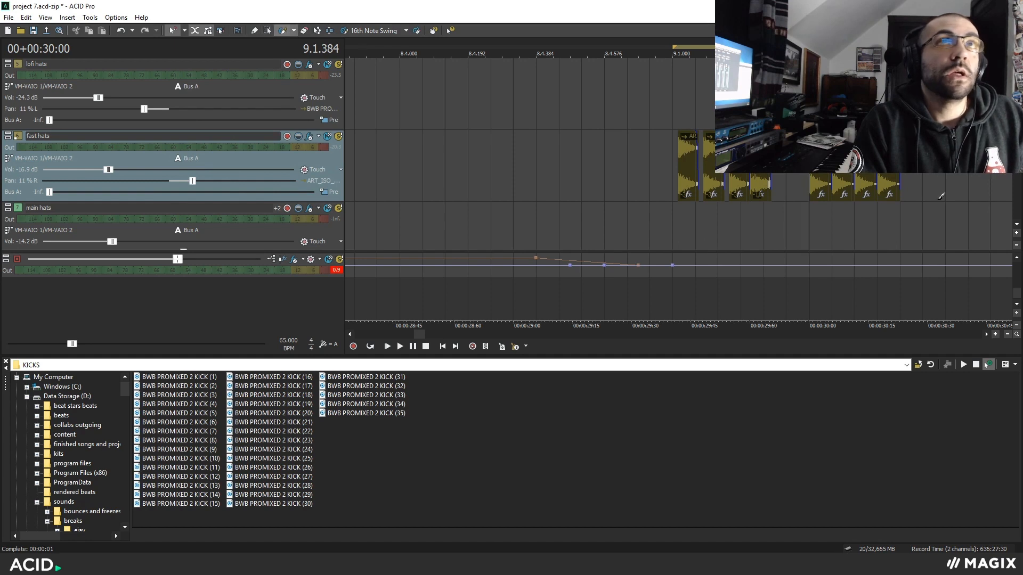
pyautogui.hotkey('ctrl', 'z')
pyautogui.hotkey('ctrl', 'z')
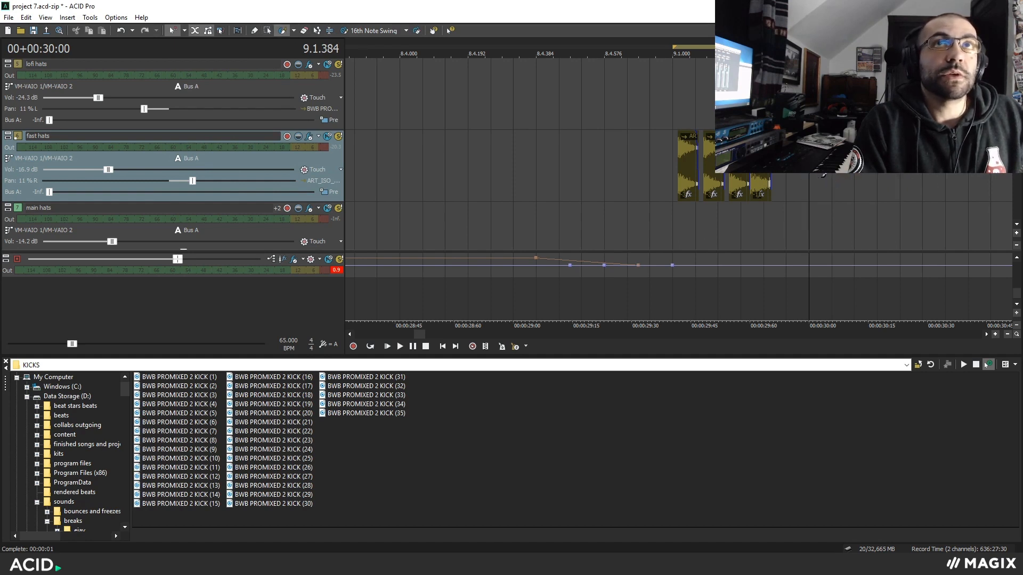
# Paint four back-to-back fast hats events from 9.1.384 and select the first one.
pyautogui.moveTo(822, 177); pyautogui.dragTo(887, 183)
pyautogui.click(268, 31)
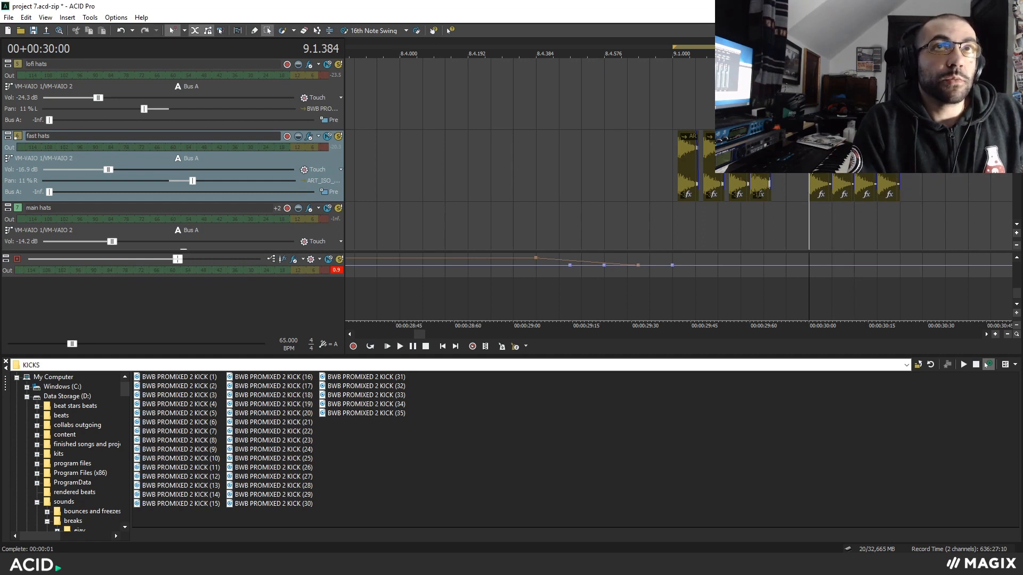
pyautogui.click(813, 183)
# Select the newly painted fast hats events and lower their pitch in successive steps towards the last hit.
pyautogui.moveTo(813, 184); pyautogui.dragTo(868, 187)
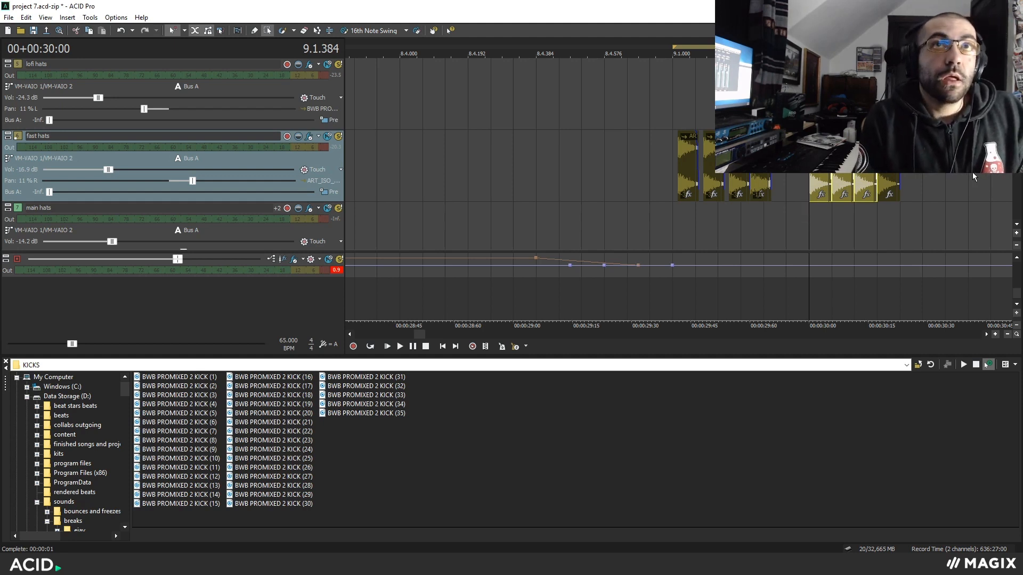
pyautogui.press('-')
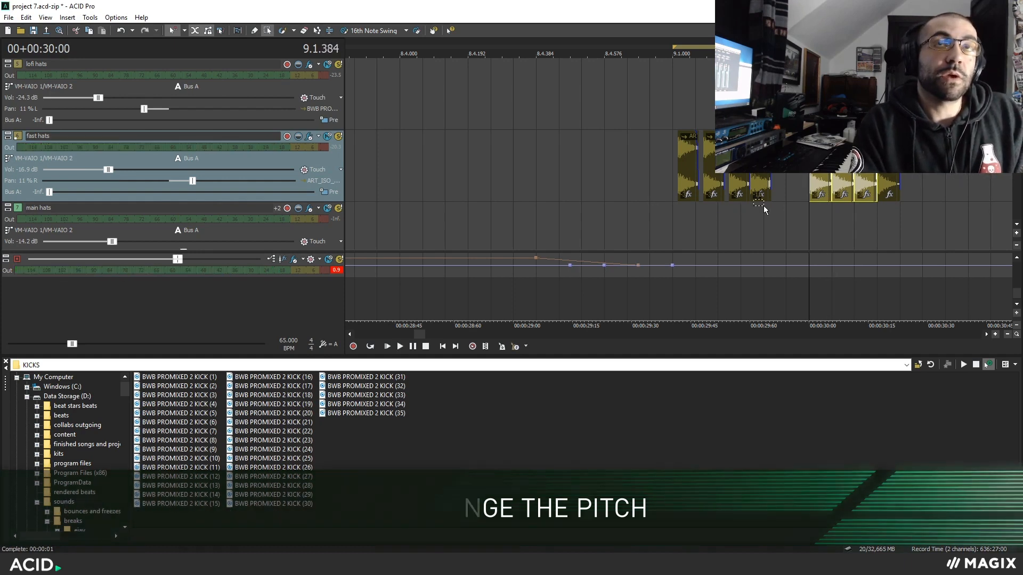
pyautogui.moveTo(785, 203); pyautogui.dragTo(795, 209)
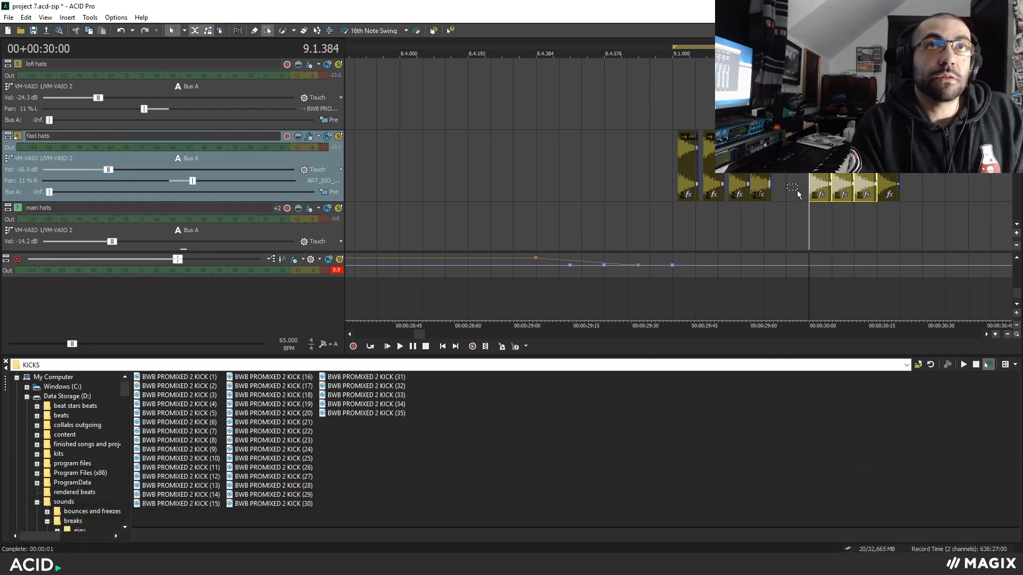
pyautogui.moveTo(801, 190); pyautogui.dragTo(860, 185)
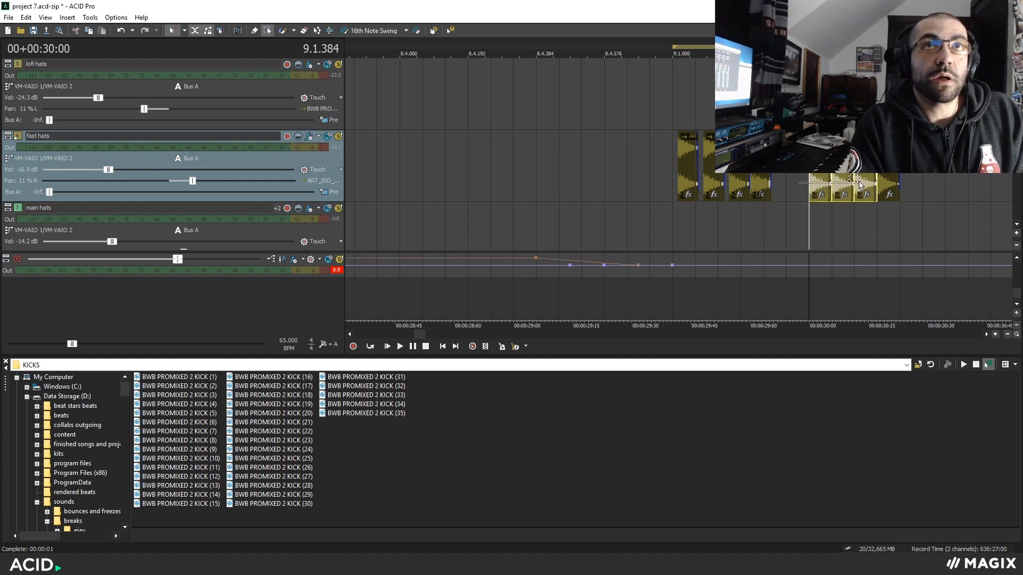
pyautogui.moveTo(847, 196); pyautogui.dragTo(847, 196)
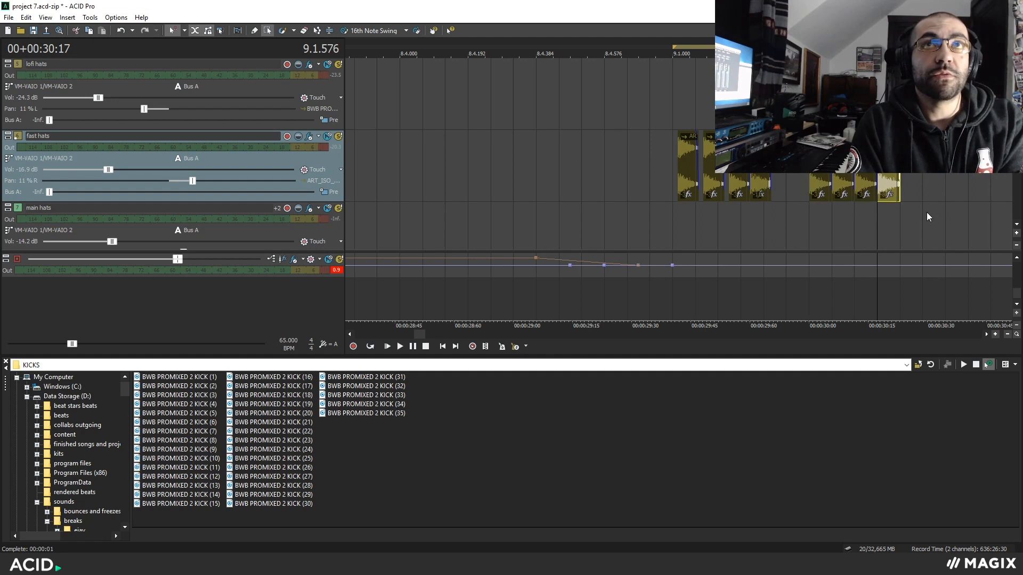
pyautogui.press('-')
pyautogui.press('-')
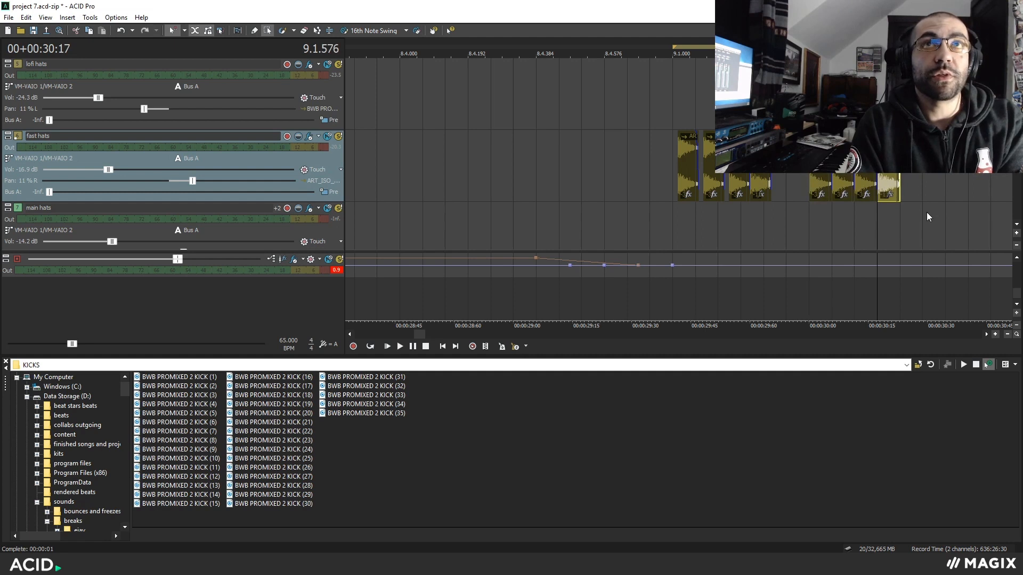
# Play the pitched-down fast hats roll from 9.1.384.
pyautogui.click(818, 215)
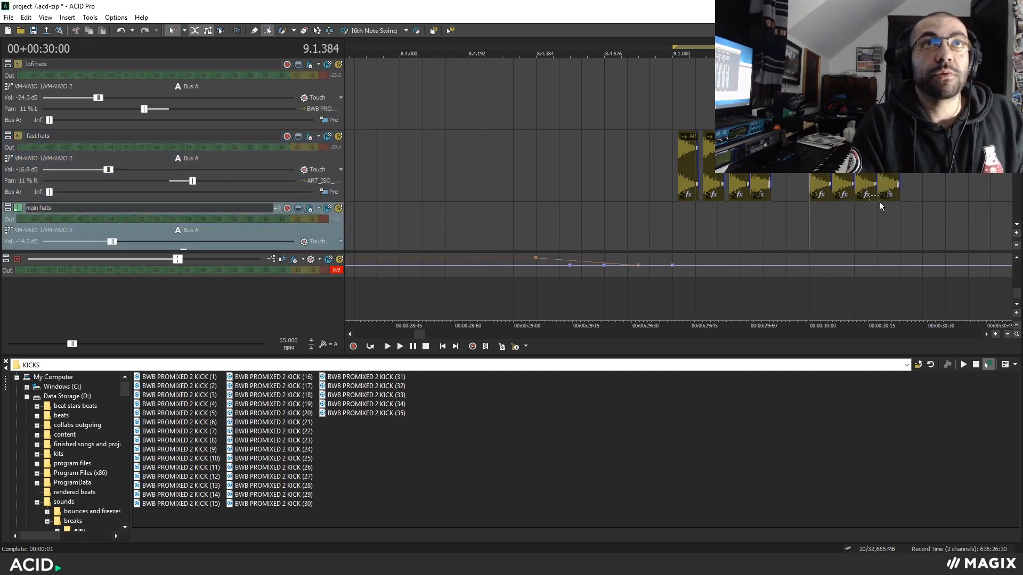
pyautogui.press('space')
pyautogui.press('space')
# Replace the original fast hats events at bar 9 with the new roll, using Ruler Marks grid snapping.
pyautogui.moveTo(915, 197); pyautogui.dragTo(681, 177)
pyautogui.press('Delete')
pyautogui.click(184, 32)
pyautogui.click(193, 43)
pyautogui.moveTo(861, 182); pyautogui.dragTo(625, 163)
# Shift the fast hats roll slightly later so it starts just after the bar 9 downbeat.
pyautogui.scroll(2, 841, 186)
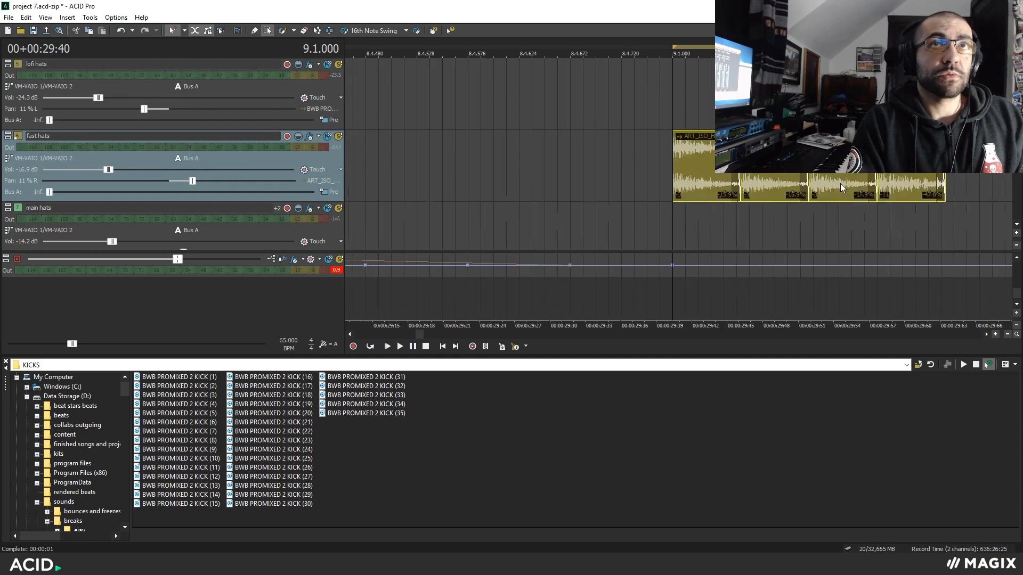
pyautogui.scroll(2, 841, 184)
pyautogui.moveTo(724, 178); pyautogui.dragTo(769, 181)
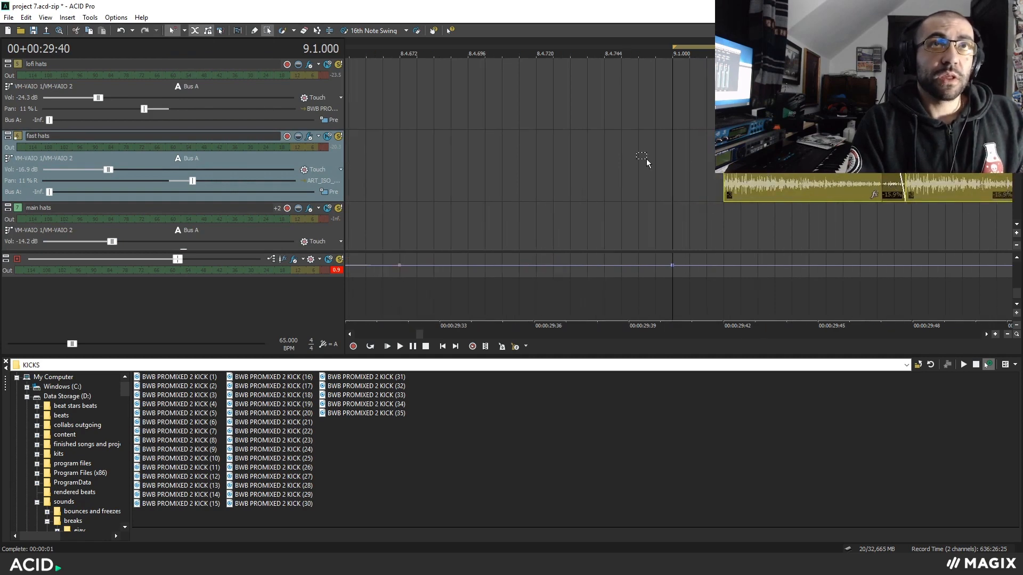
# Play the shifted fast hats roll from bar 9 and examine its offset from the bar line.
pyautogui.scroll(-4, 761, 176)
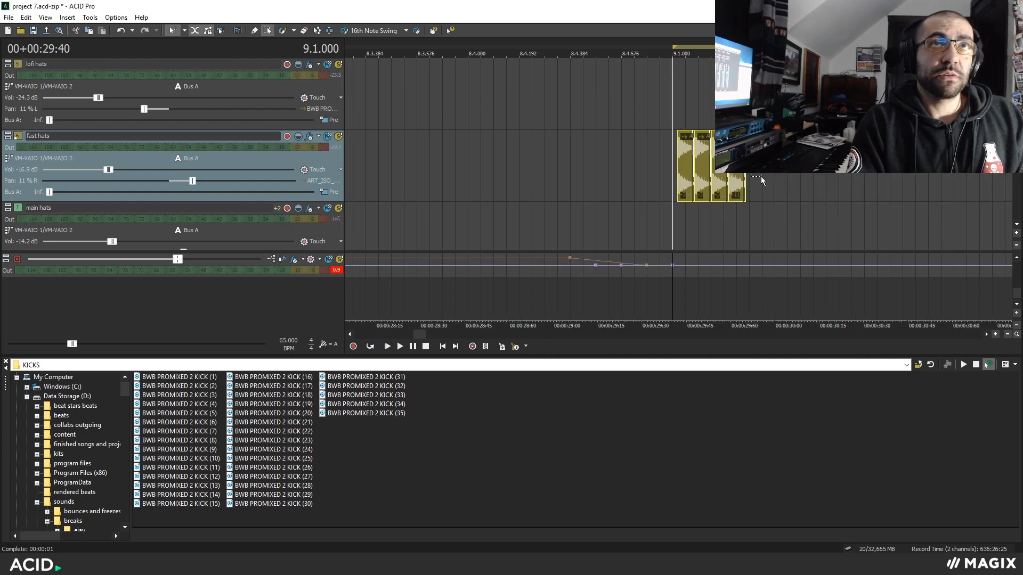
pyautogui.scroll(2, 761, 180)
pyautogui.press('space')
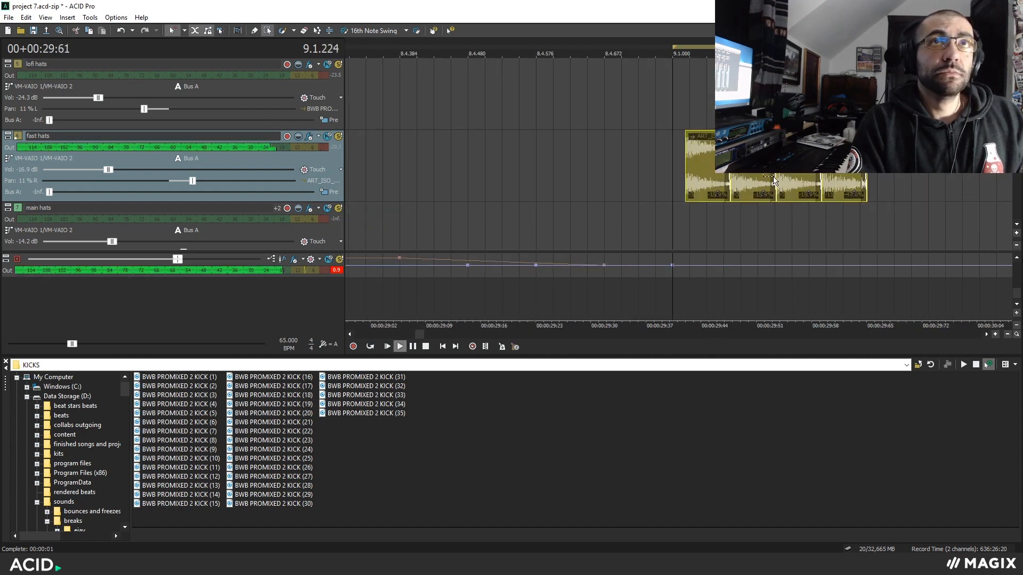
pyautogui.press('space')
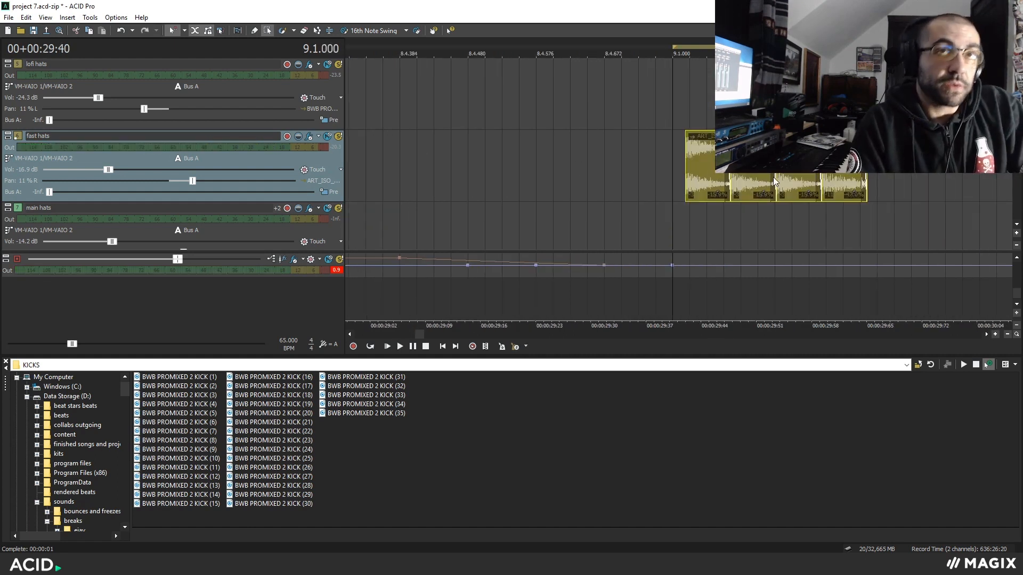
pyautogui.scroll(-5, 772, 188)
pyautogui.scroll(5, 772, 190)
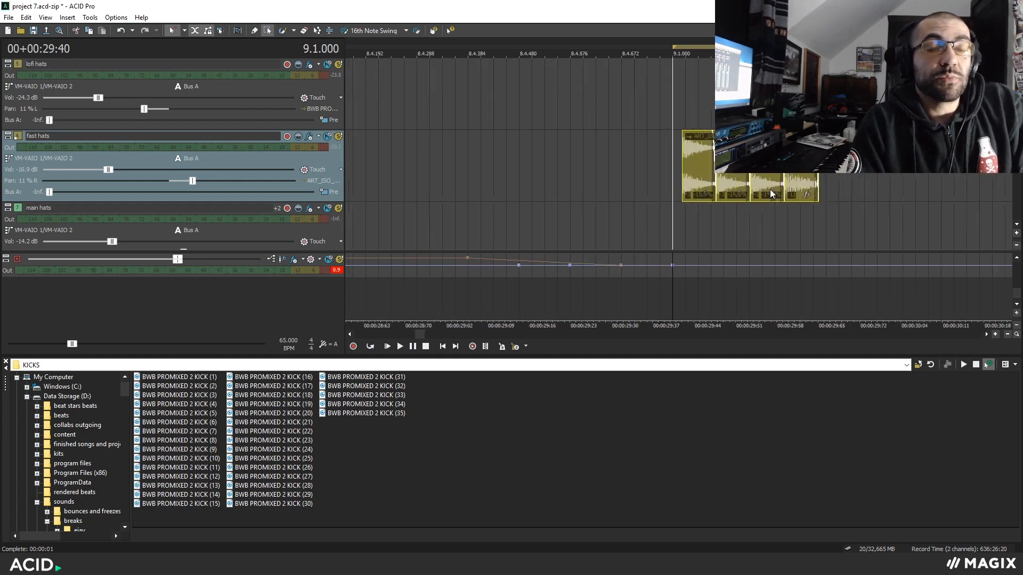
pyautogui.scroll(1, 769, 190)
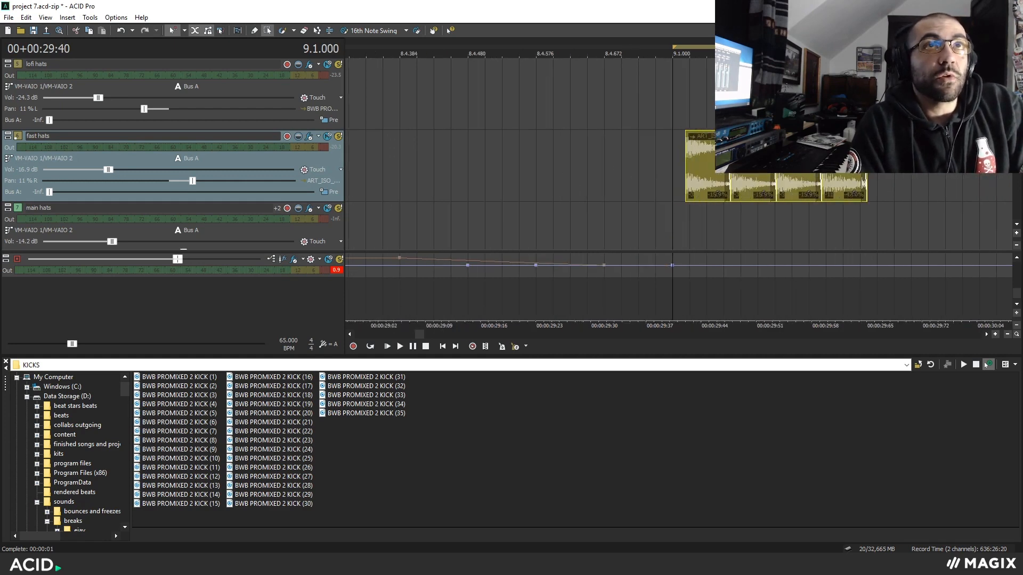
pyautogui.scroll(-2, 629, 165)
pyautogui.scroll(-2, 527, 169)
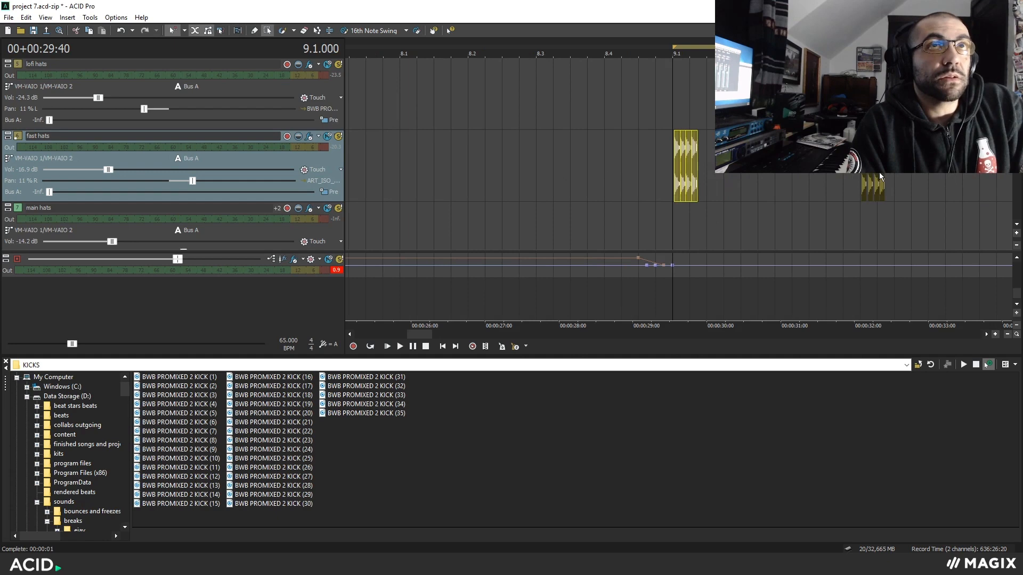
# Play the main hats, open hat and ride tracks together from bar 13.
pyautogui.press('space')
pyautogui.scroll(-3, 852, 181)
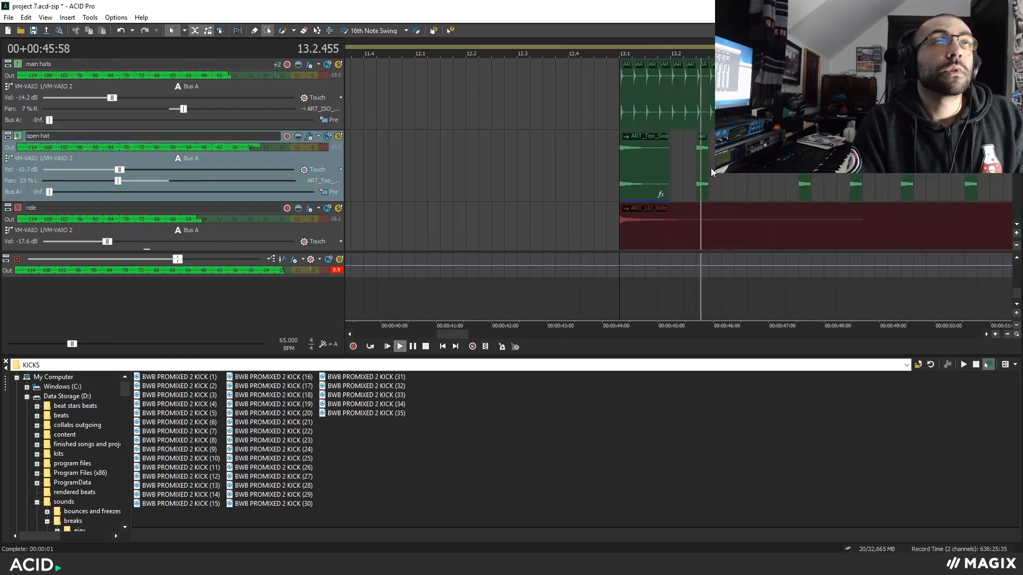
pyautogui.press('space')
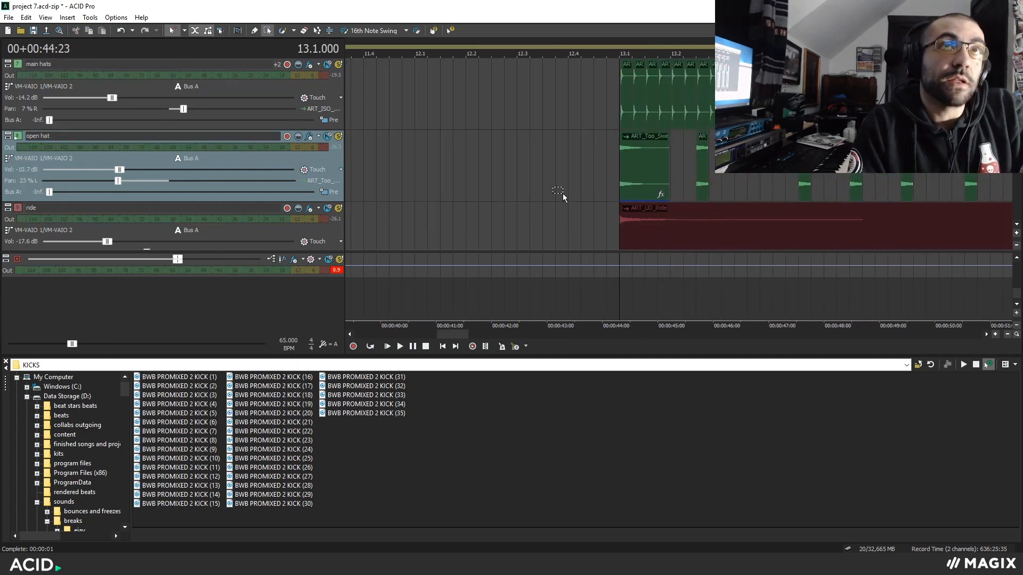
# Select the run of main hats events starting at bar 13.
pyautogui.scroll(5, 629, 158)
pyautogui.scroll(-4, 631, 95)
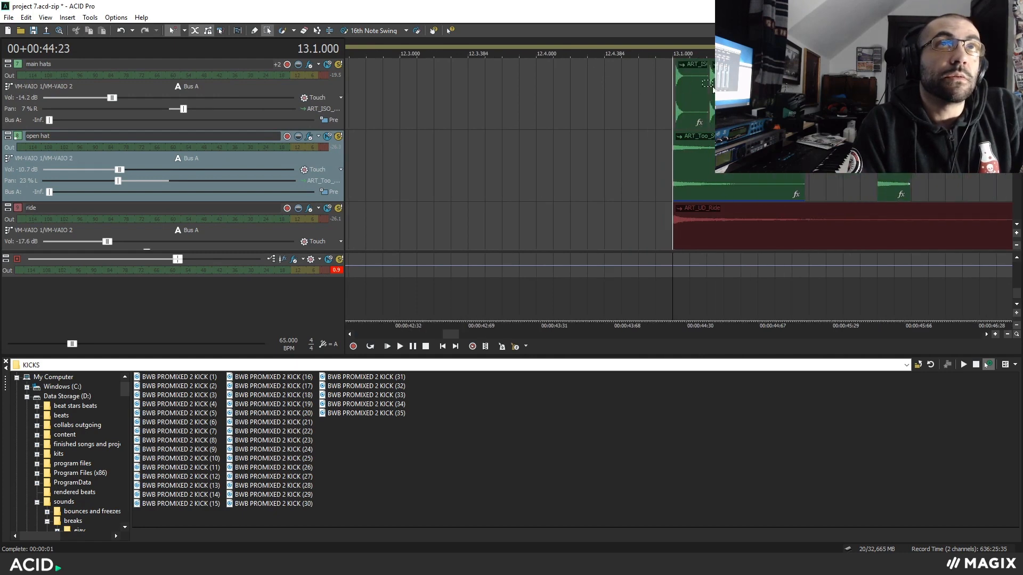
pyautogui.scroll(-8, 616, 100)
pyautogui.moveTo(656, 103); pyautogui.dragTo(516, 95)
pyautogui.scroll(5, 616, 100)
# Set grid snapping to 16th Notes for the main hats and restore it to Ruler Marks.
pyautogui.click(184, 31)
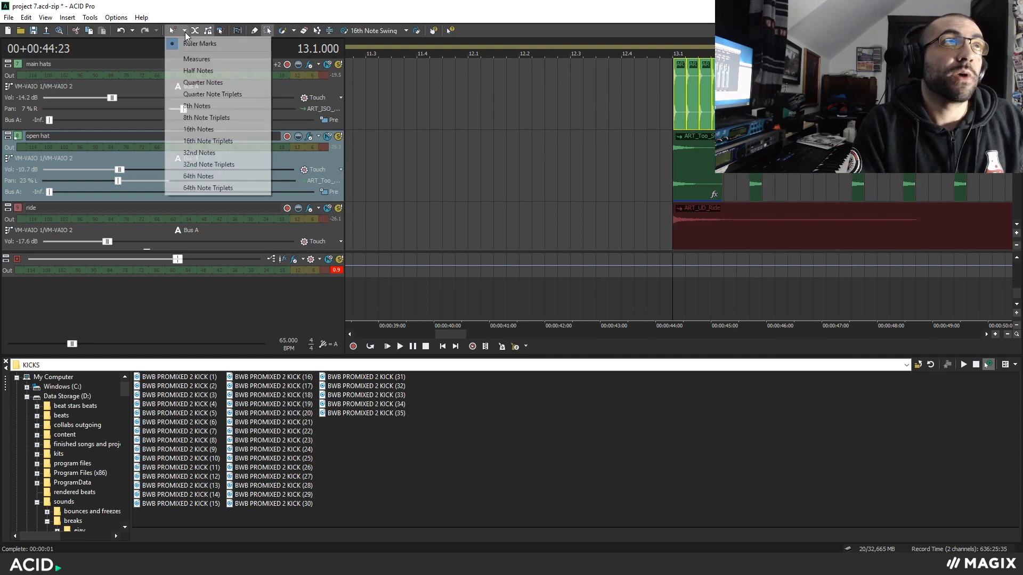
pyautogui.click(224, 129)
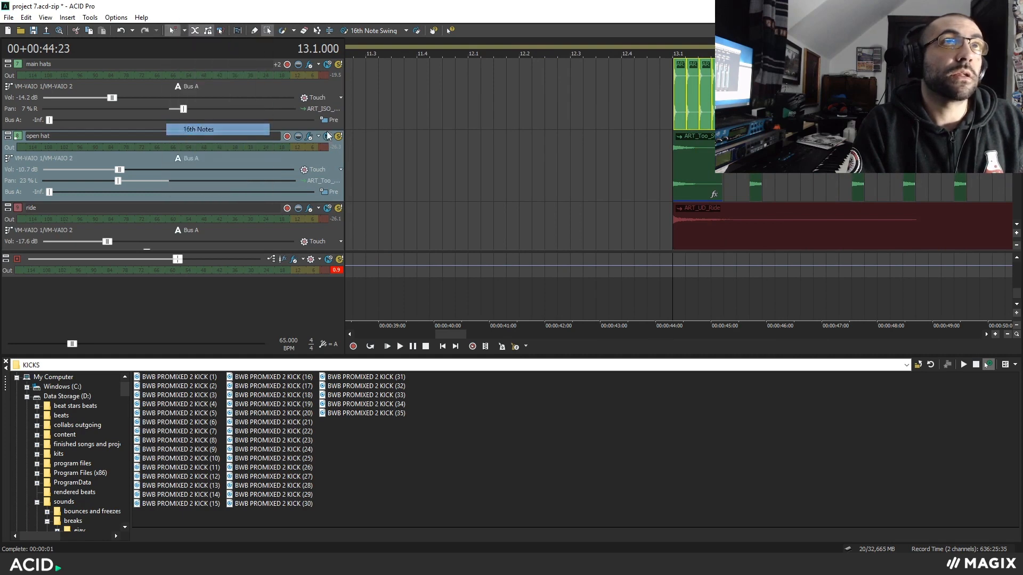
pyautogui.scroll(2, 674, 101)
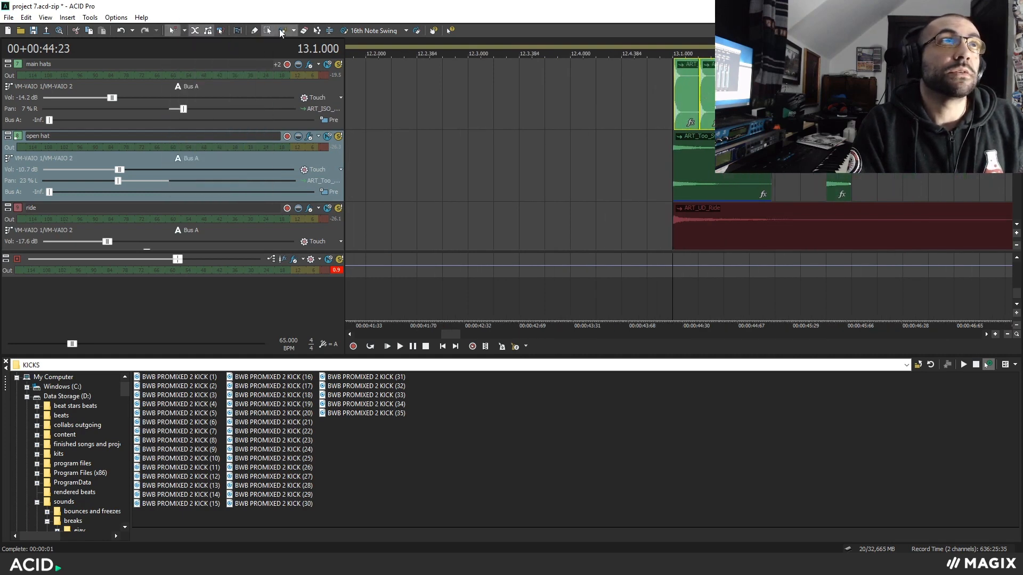
pyautogui.scroll(-4, 633, 100)
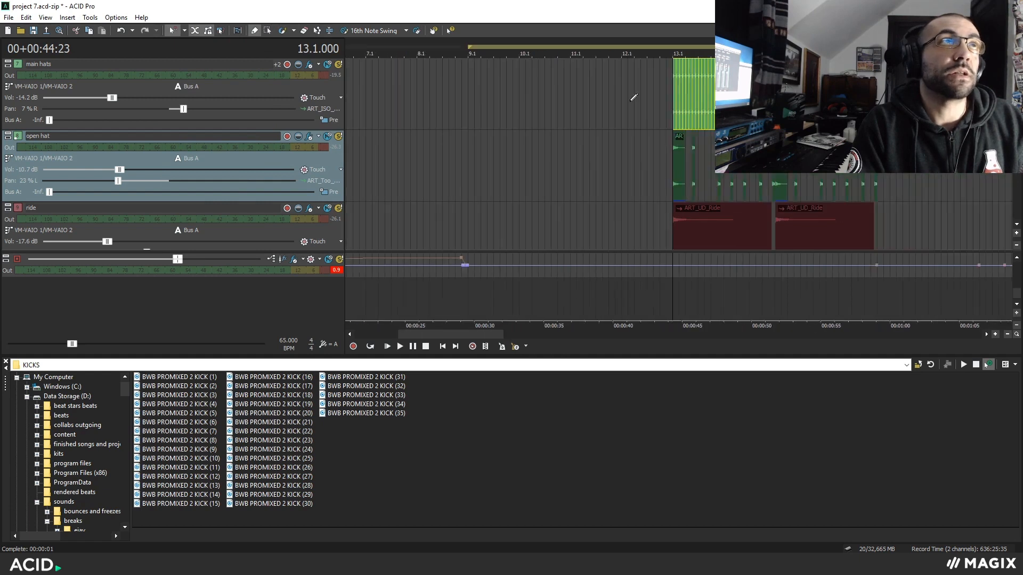
pyautogui.click(186, 33)
pyautogui.click(225, 43)
# Play the hats and ride section again from bar 13.
pyautogui.press('space')
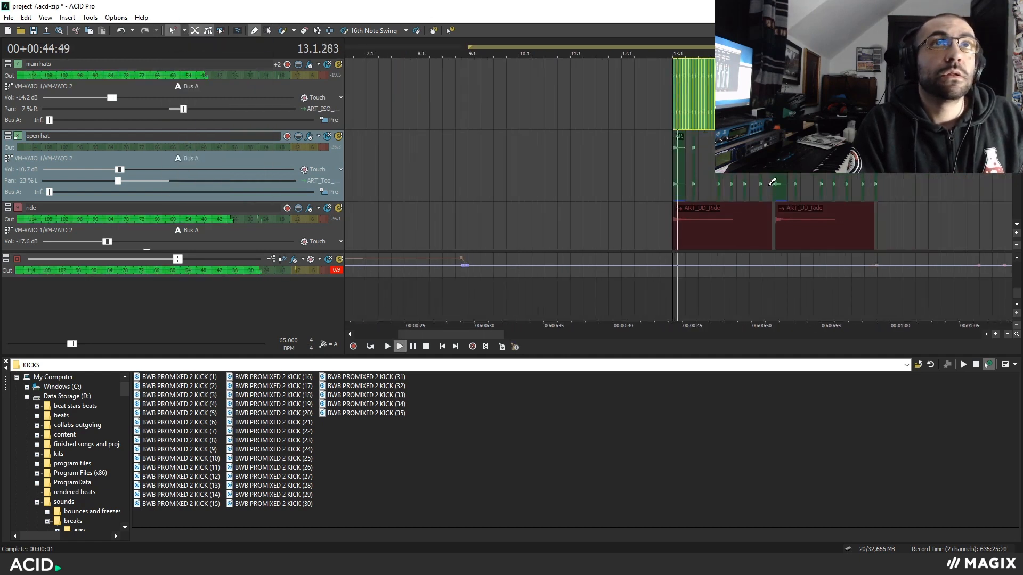
pyautogui.scroll(-4, 281, 129)
pyautogui.scroll(4, 281, 129)
pyautogui.press('space')
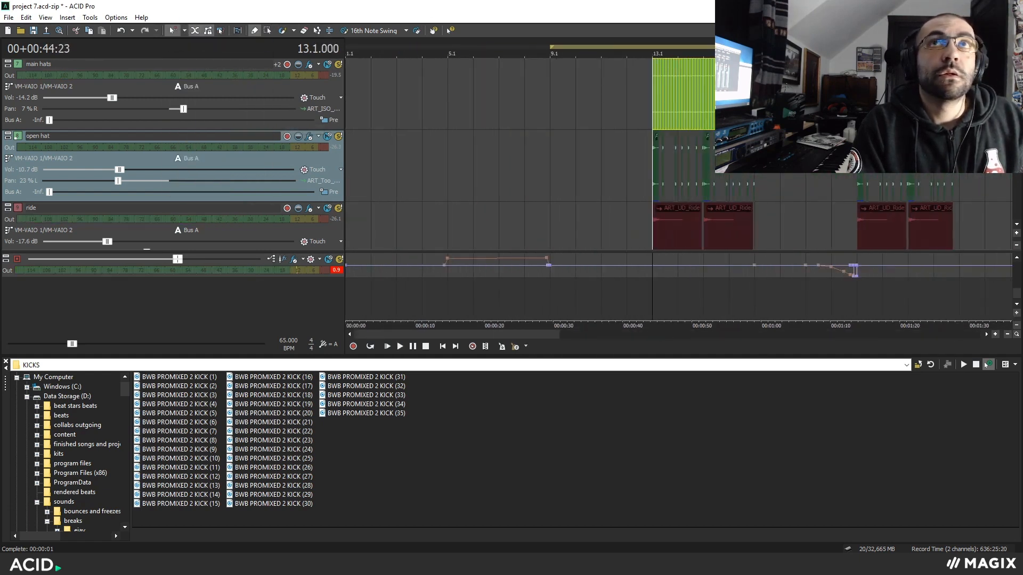
# Play the full arrangement from bar 13 while looking through the effects, ride, tubular bell and melodic tracks.
pyautogui.scroll(-7, 714, 165)
pyautogui.scroll(4, 714, 166)
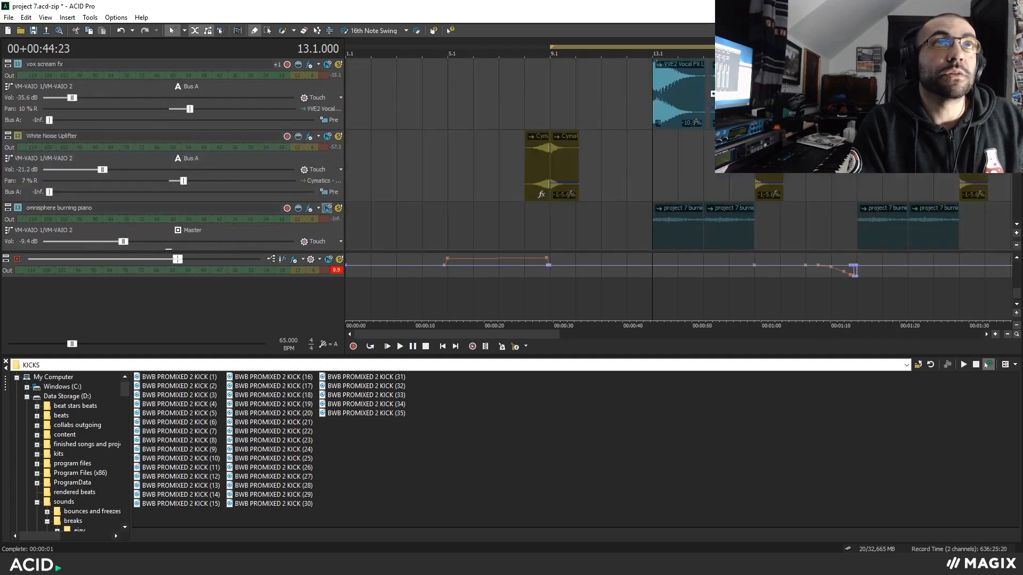
pyautogui.scroll(1, 713, 165)
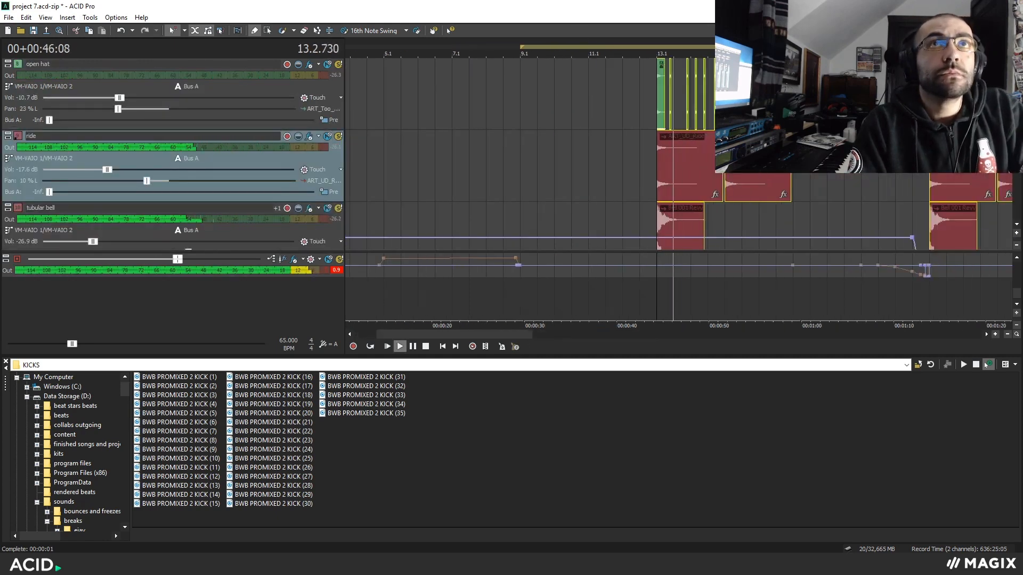
pyautogui.scroll(-2, 692, 170)
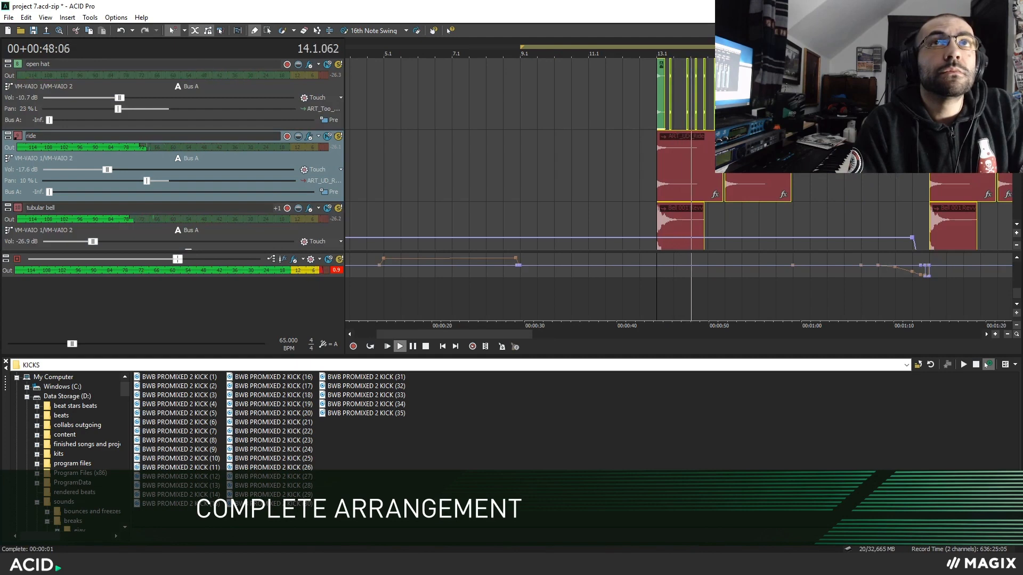
pyautogui.scroll(-3, 893, 174)
pyautogui.scroll(-5, 1014, 180)
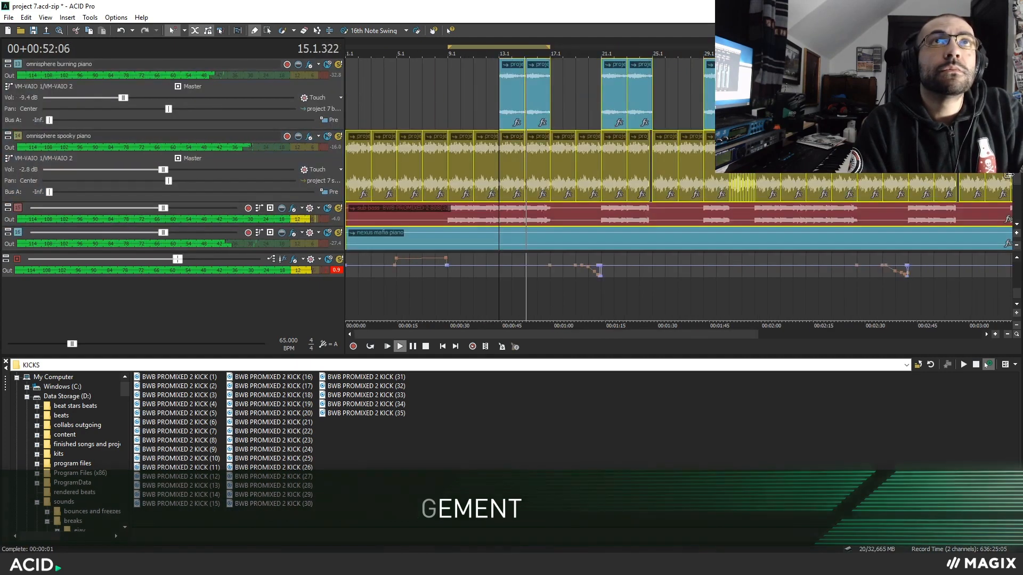
# Look through the melodic, roland and drum tracks during playback and clear the event selection.
pyautogui.scroll(-2, 1015, 180)
pyautogui.scroll(-3, 1015, 181)
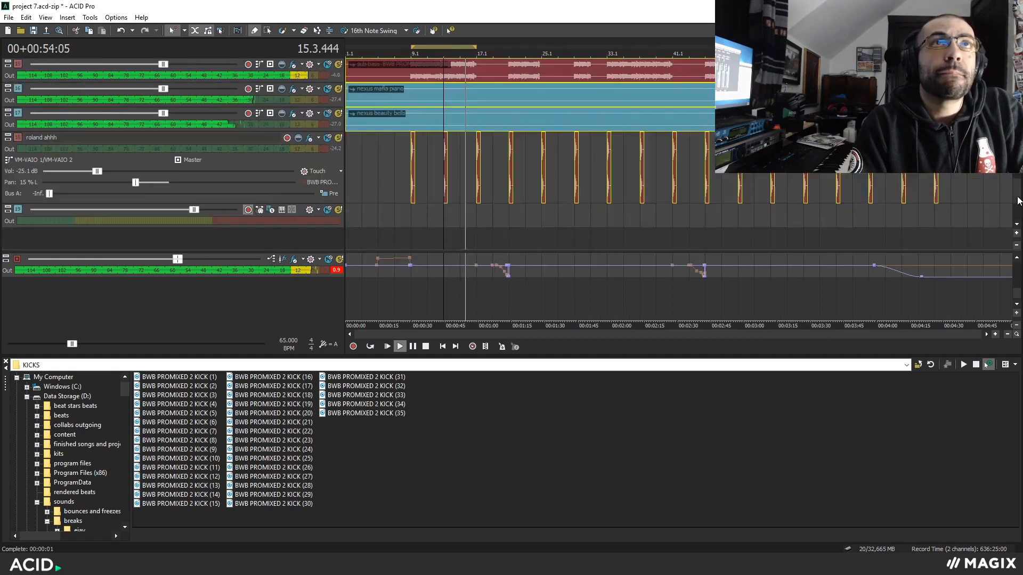
pyautogui.scroll(4, 800, 189)
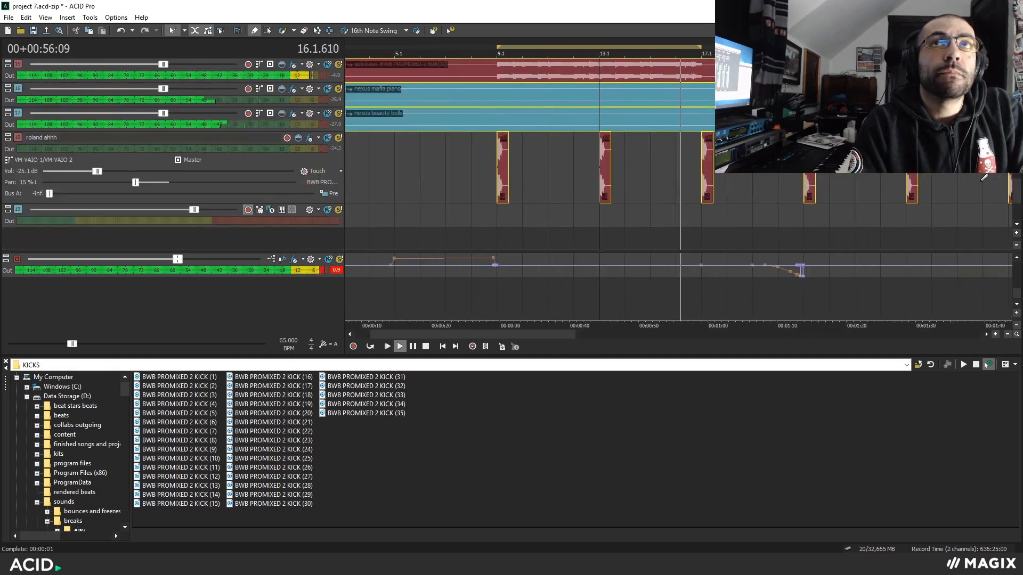
pyautogui.scroll(10, 1015, 180)
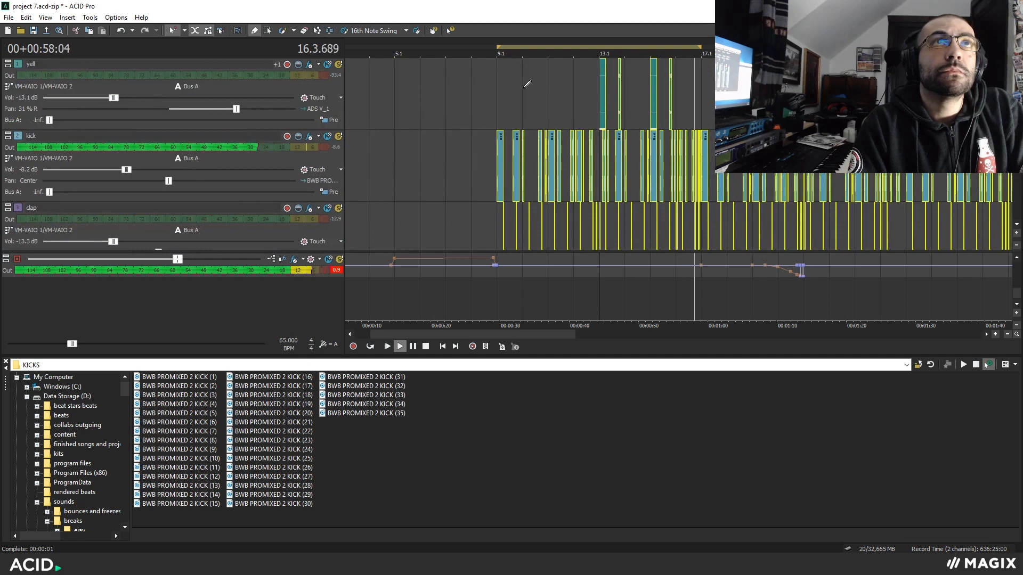
pyautogui.click(639, 129)
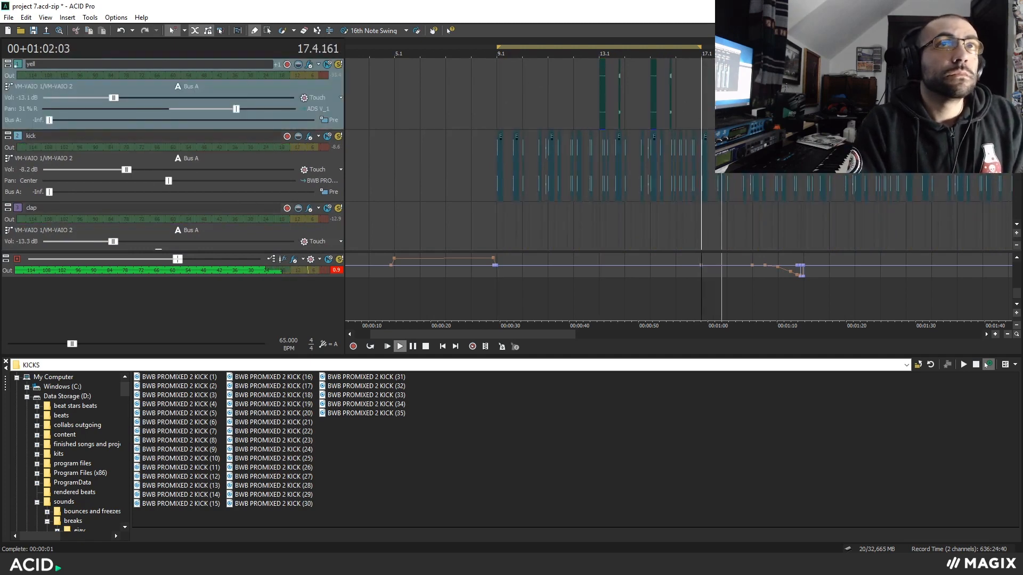
# Play the arrangement from bar 17 towards bar 21, examining the kick and clap events and the master envelope before the section change.
pyautogui.click(752, 101)
pyautogui.scroll(3, 751, 102)
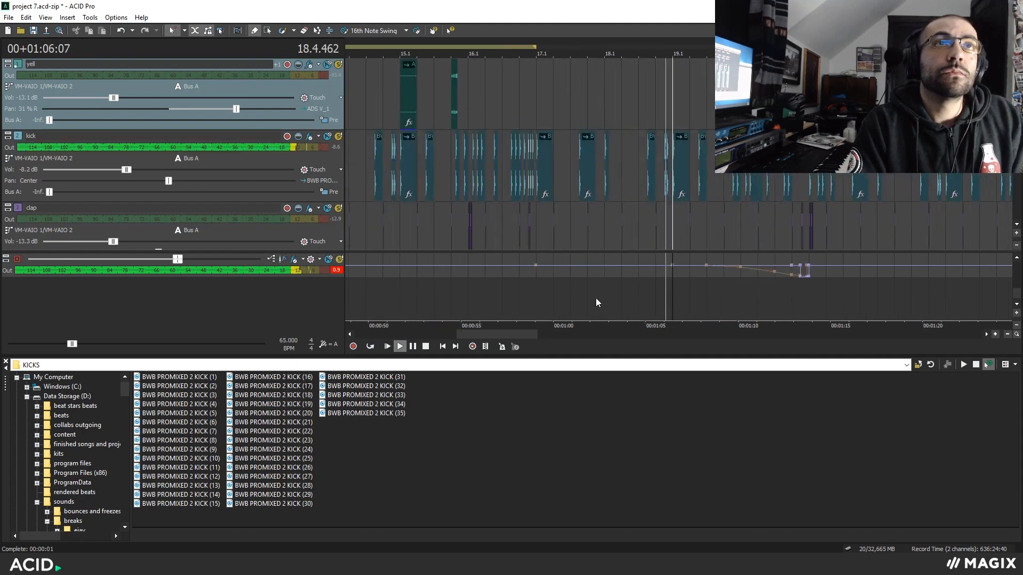
pyautogui.moveTo(508, 333); pyautogui.dragTo(519, 334)
pyautogui.click(722, 230)
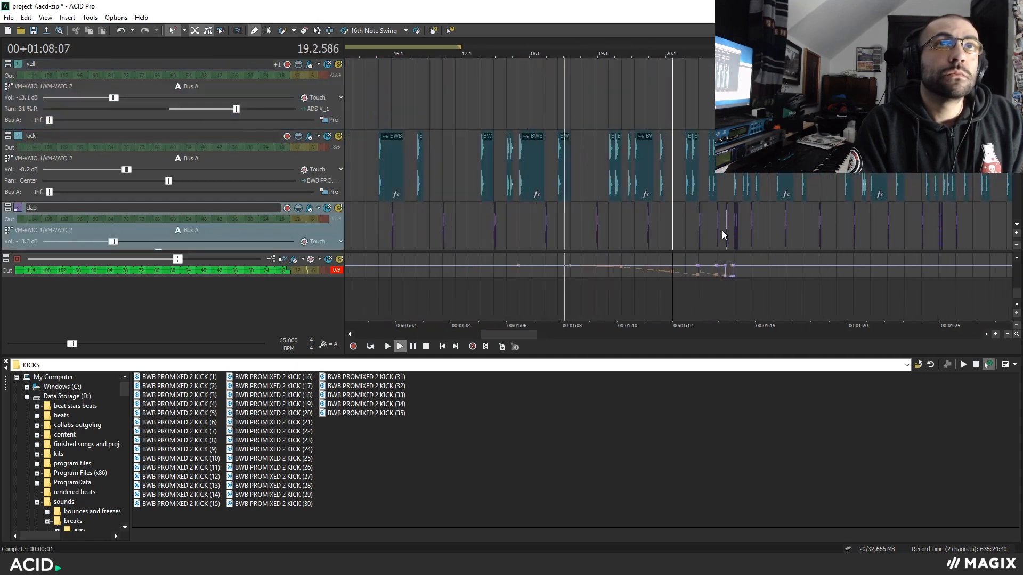
pyautogui.scroll(6, 721, 230)
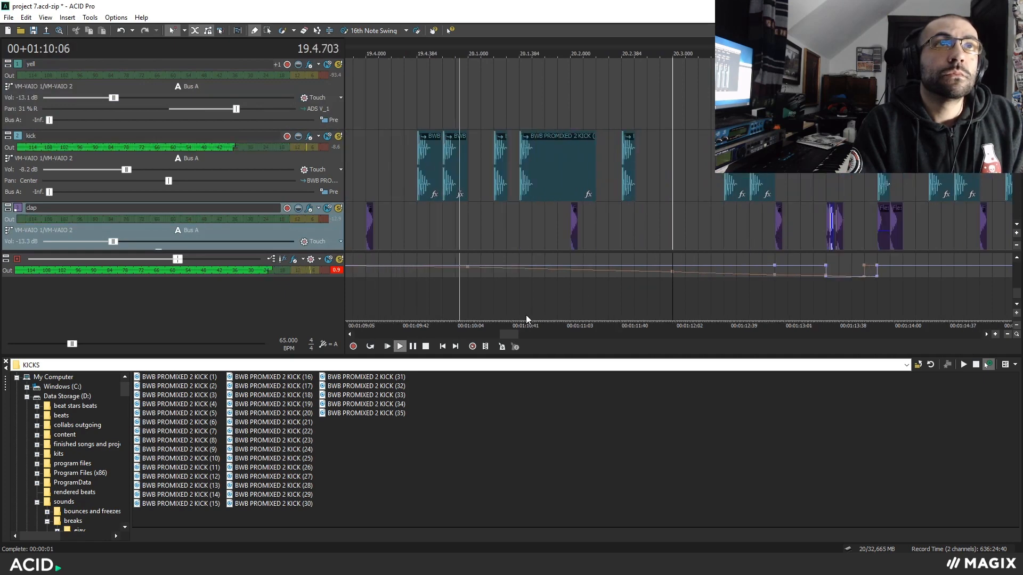
pyautogui.moveTo(512, 334); pyautogui.dragTo(516, 334)
pyautogui.scroll(-8, 517, 336)
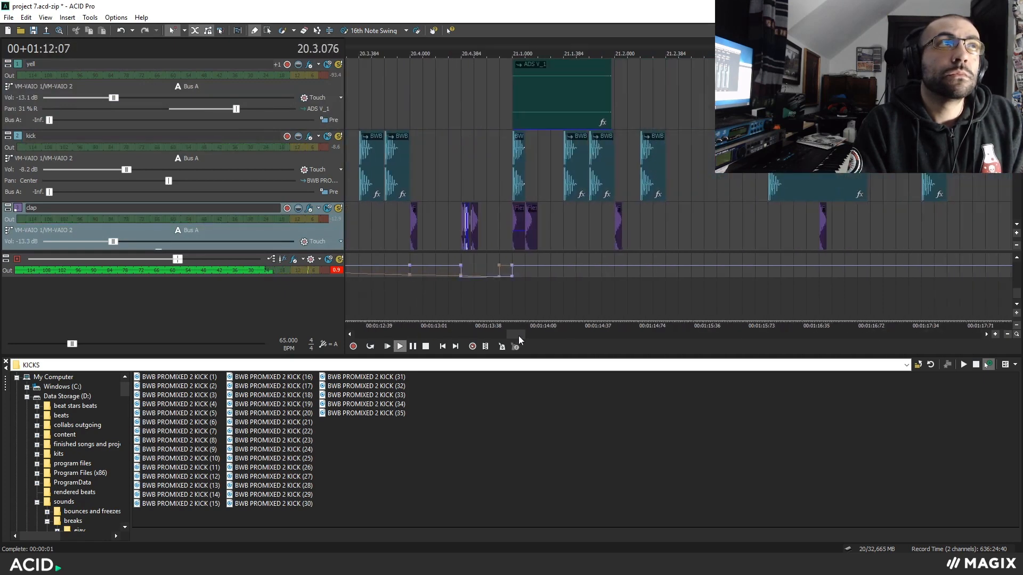
# Check the kick track's bus routing and view the ModernExciter effect on Bus A.
pyautogui.click(183, 158)
pyautogui.click(214, 182)
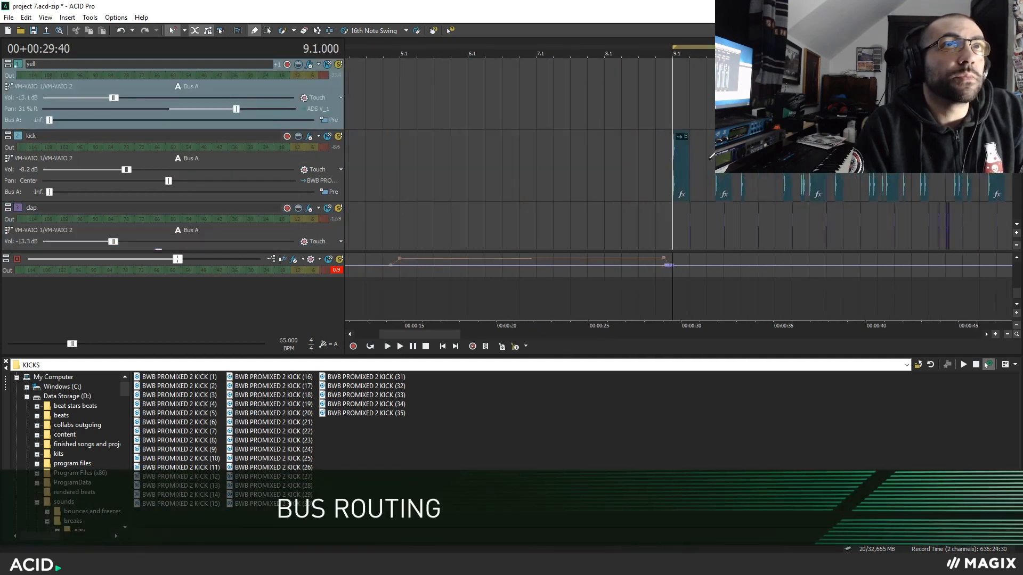
pyautogui.scroll(-4, 712, 155)
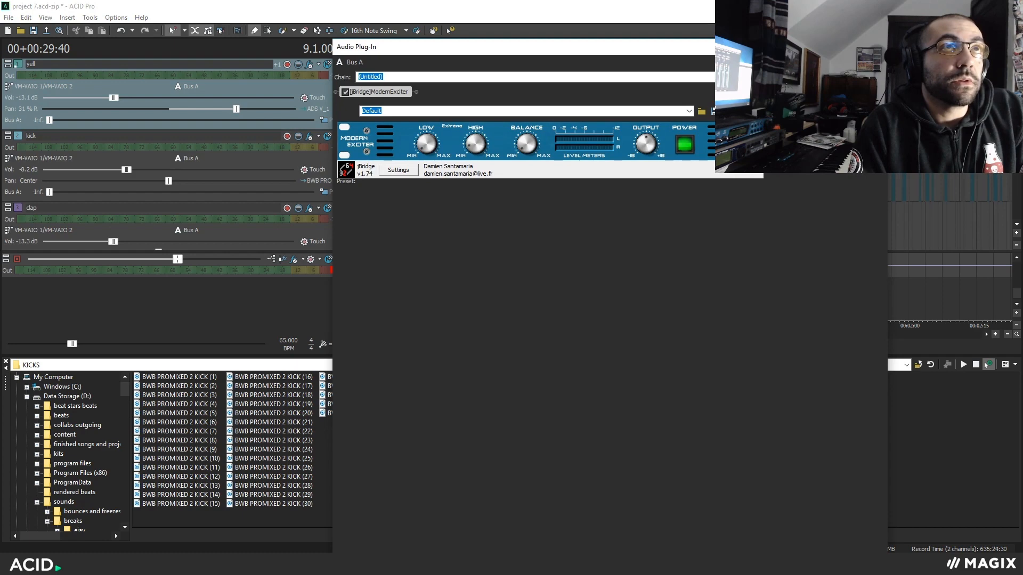
pyautogui.click(876, 47)
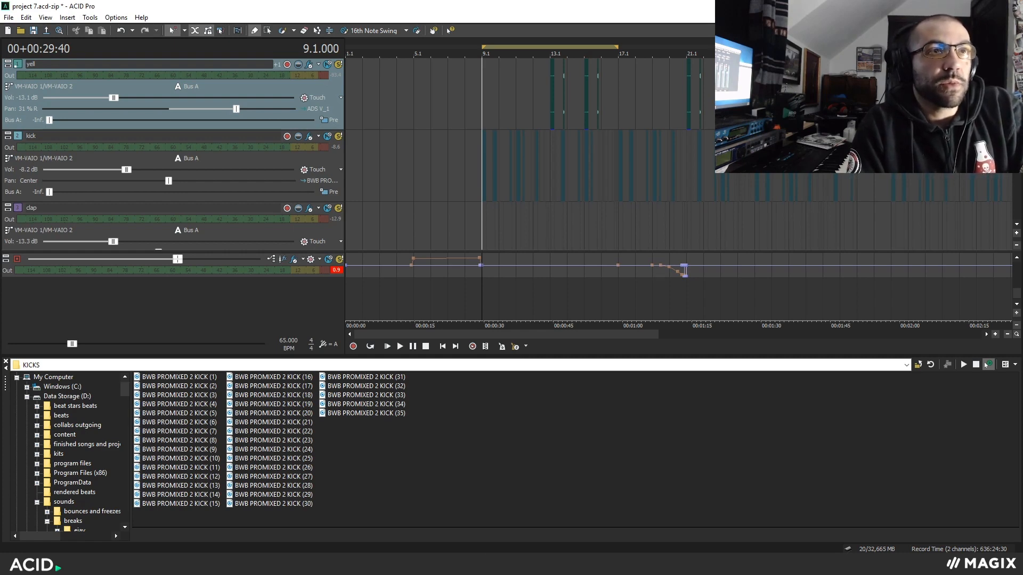
# Place the cursor at bar 13 and examine the yell, ride, tubular bell and vox scream fx events there.
pyautogui.scroll(-12, 1009, 187)
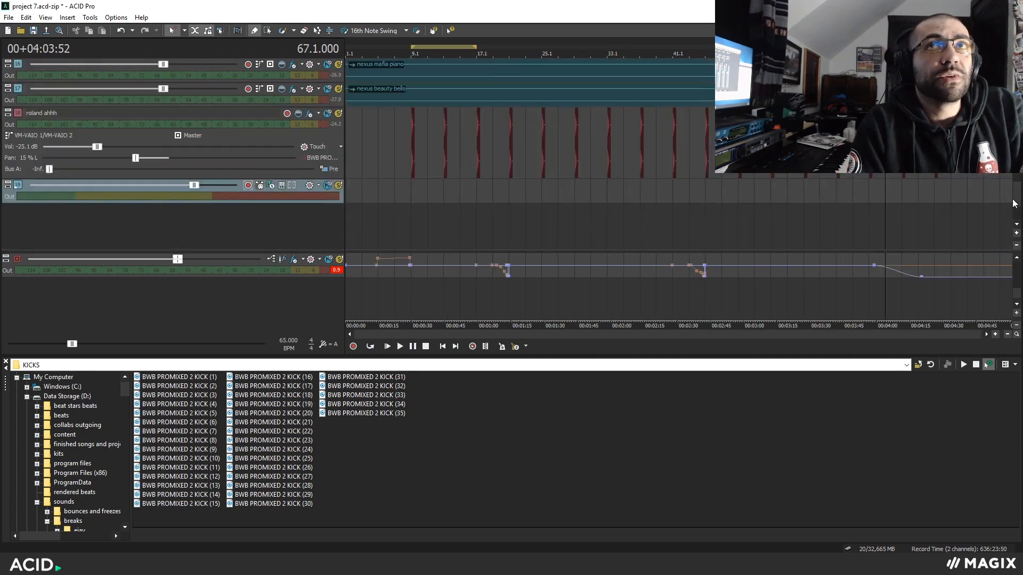
pyautogui.moveTo(1014, 204); pyautogui.dragTo(1015, 140)
pyautogui.click(445, 197)
pyautogui.scroll(2, 670, 240)
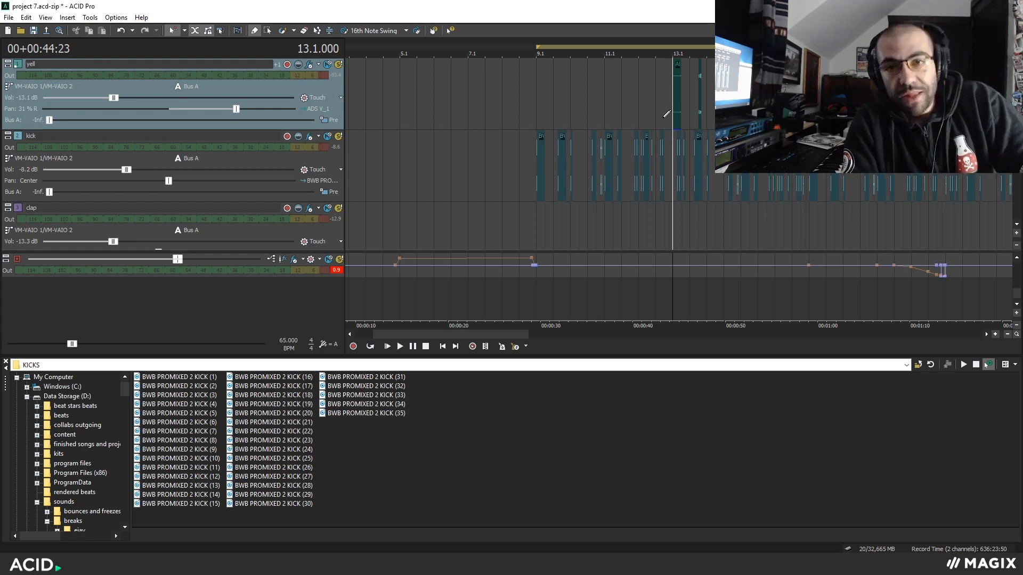
pyautogui.scroll(-5, 666, 113)
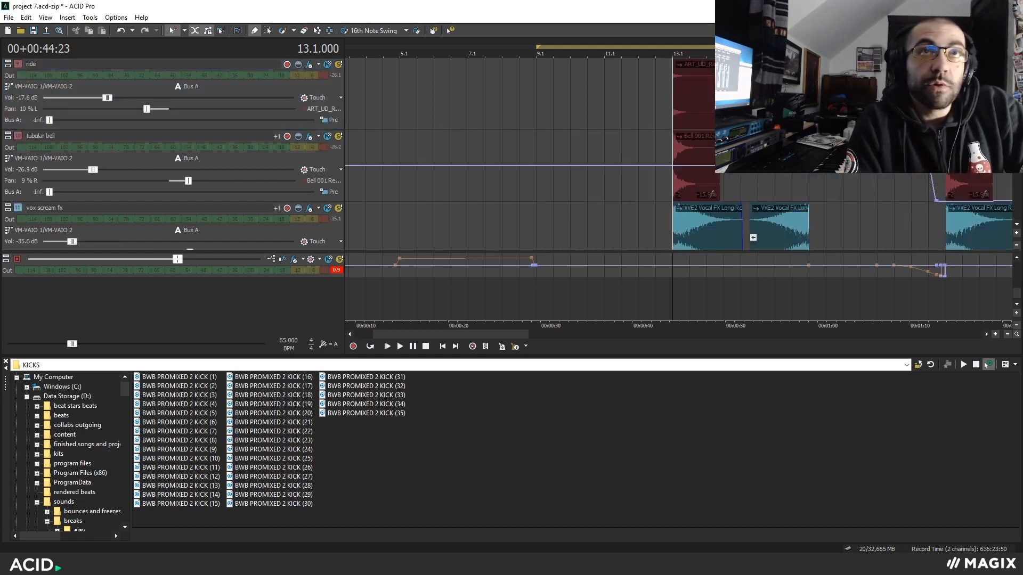